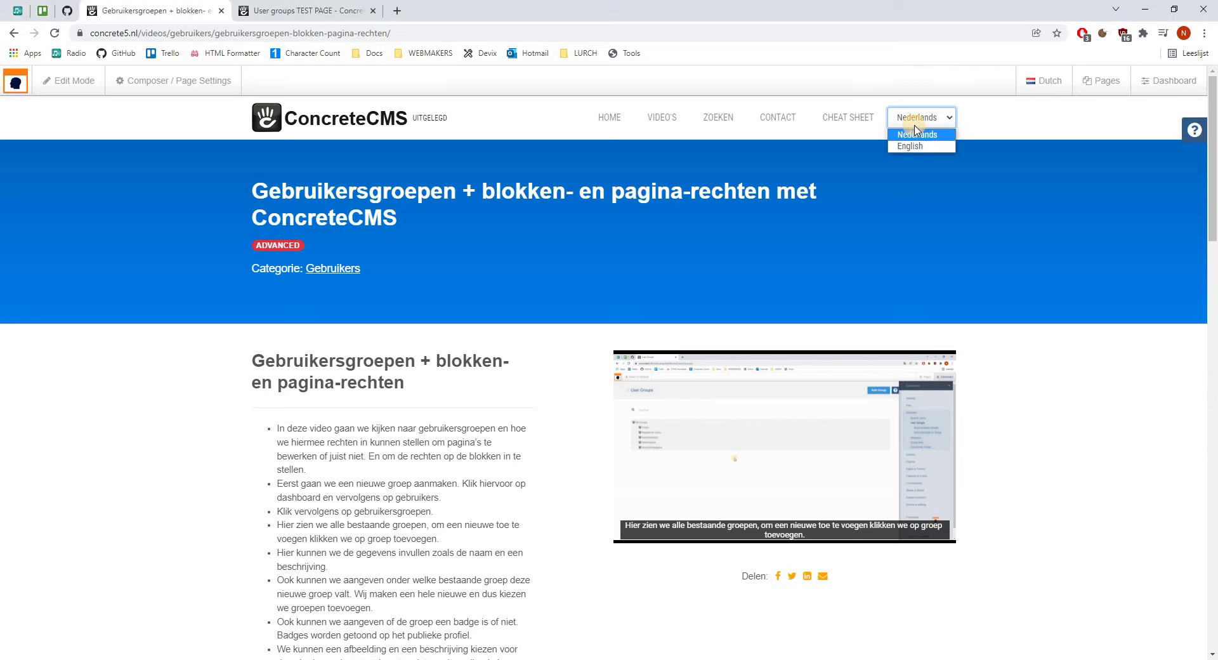
# Step: Switch the site language to English to see which page it leads to, and return to the Dutch user groups page
pyautogui.click(917, 143)
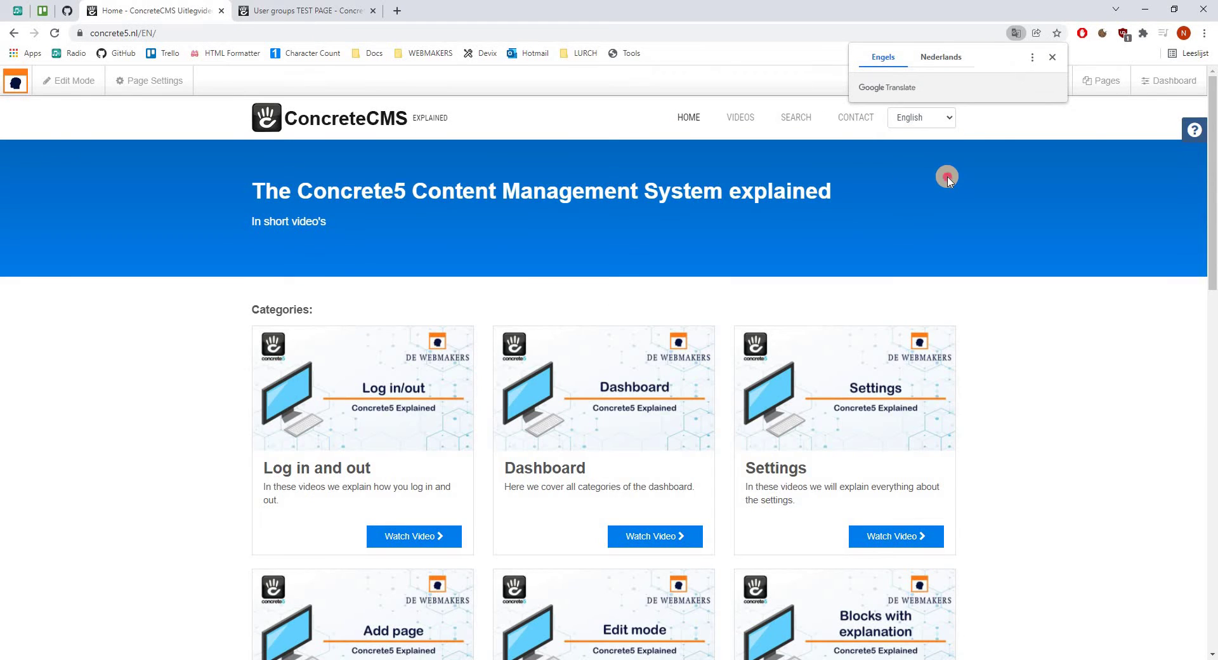
pyautogui.click(944, 173)
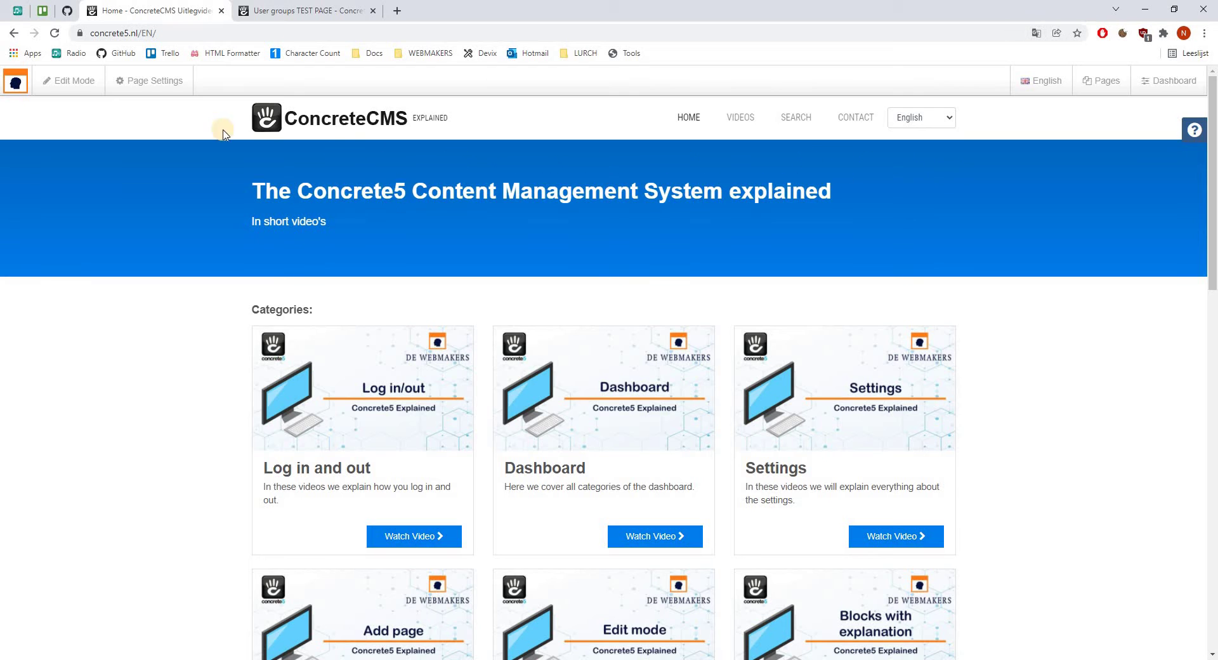
pyautogui.click(16, 35)
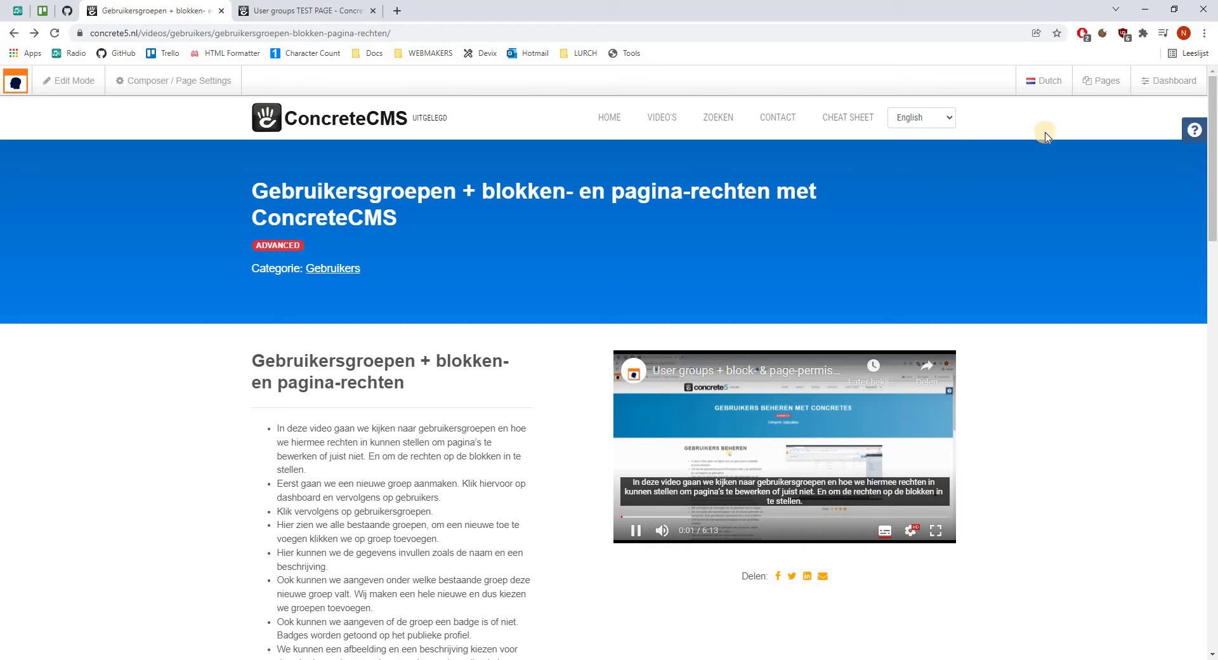
# Step: Check the Dutch page's multilingual relations and the options for its English counterpart, and close the overview
pyautogui.click(1043, 91)
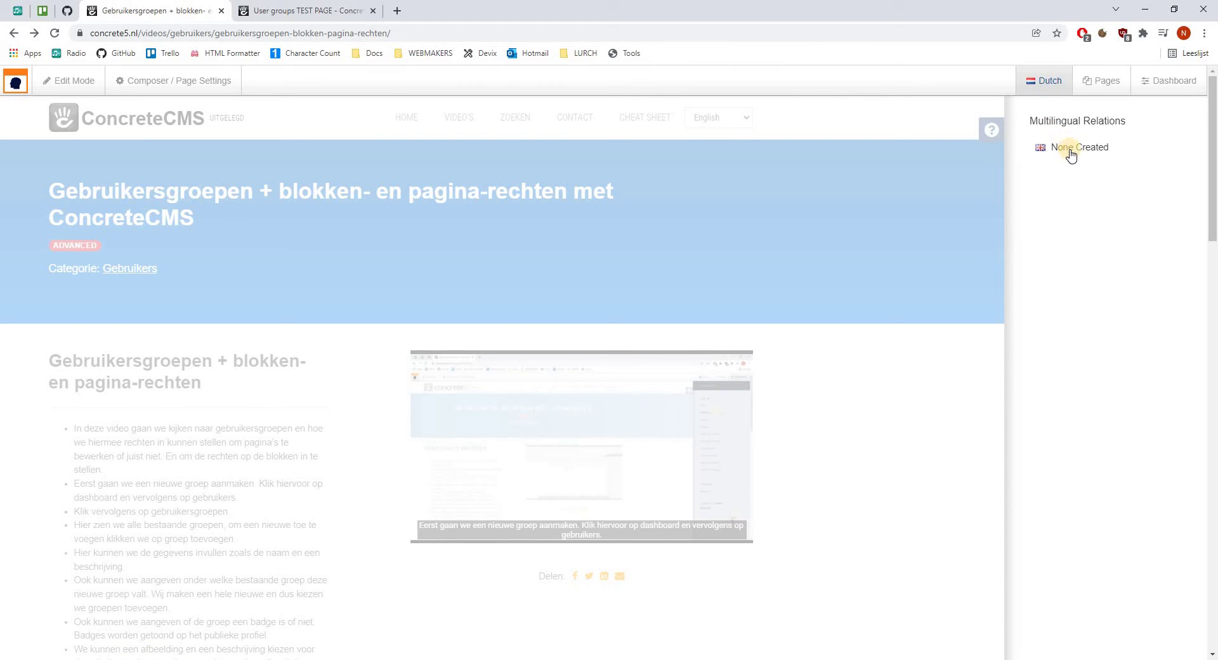
pyautogui.click(1092, 153)
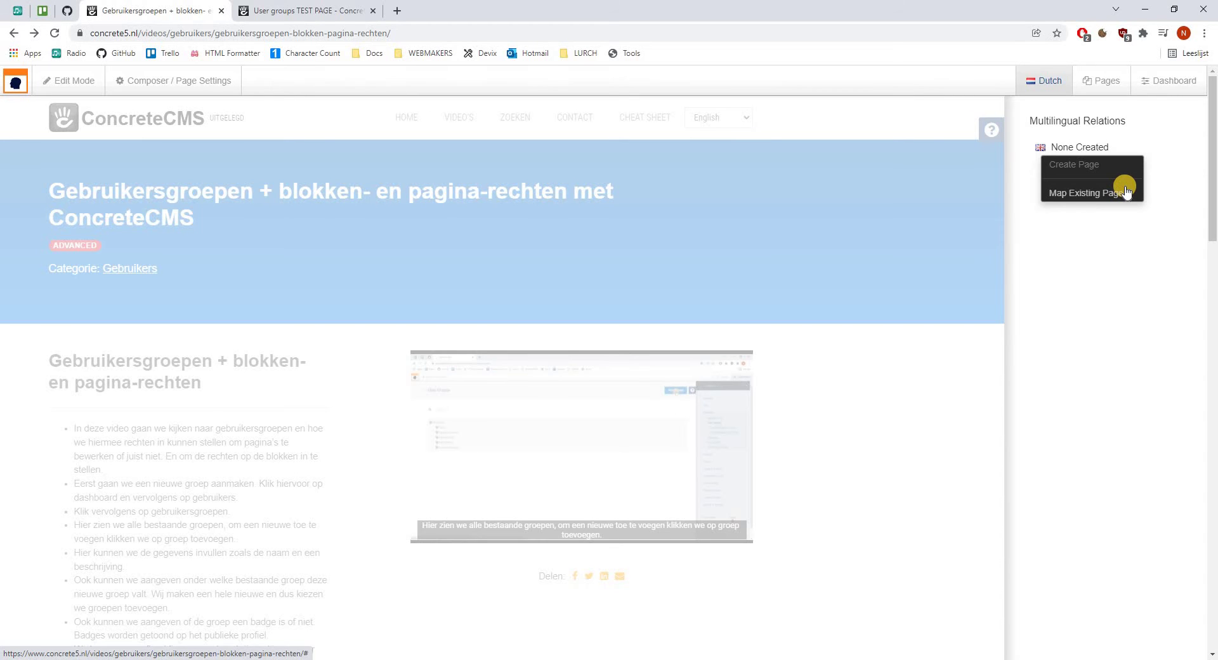
pyautogui.click(1058, 92)
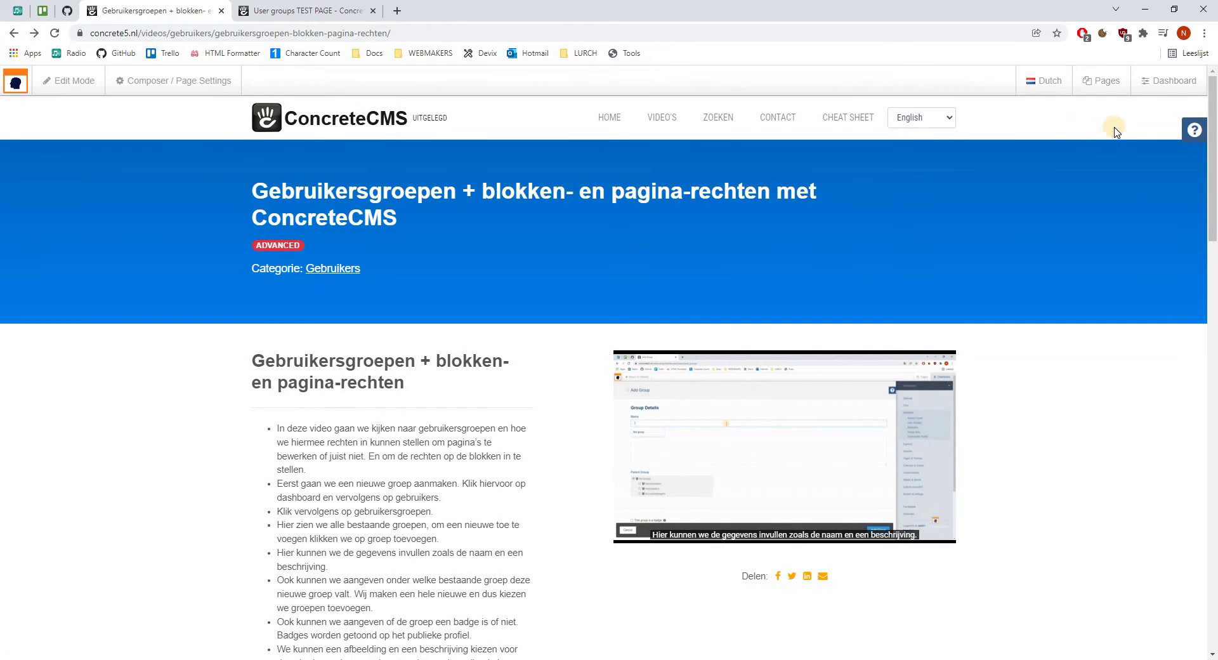
# Step: Open the multilingual Page Report from the dashboard's system settings and go to its list of missing pages
pyautogui.click(1149, 92)
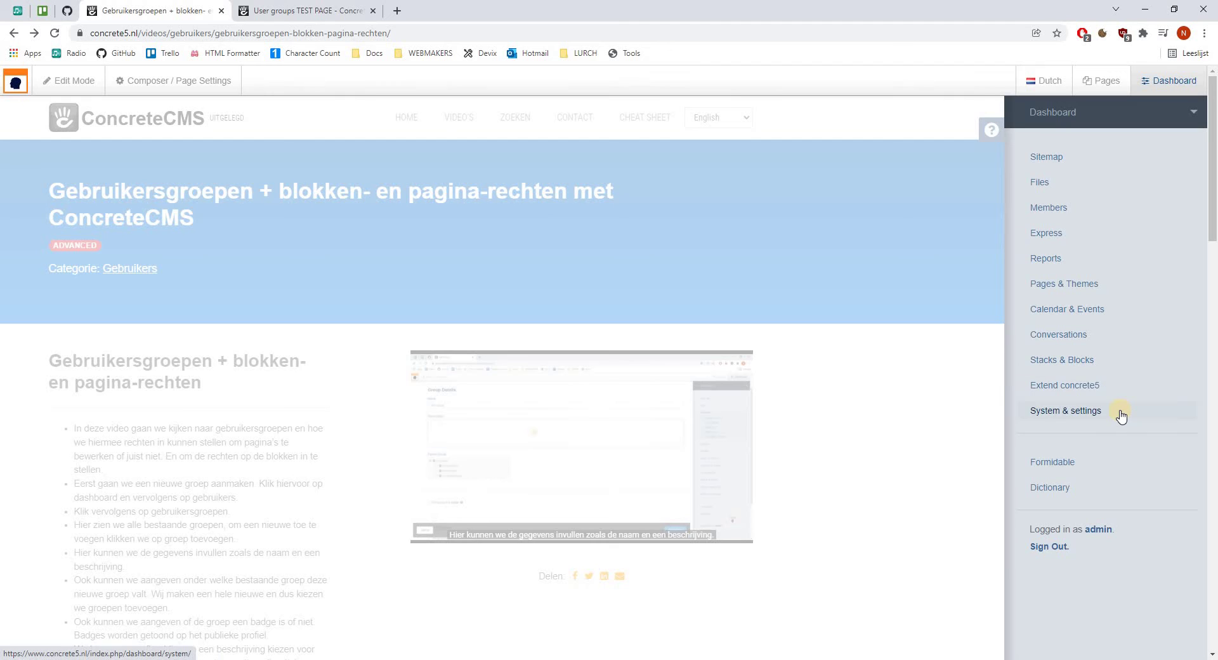
pyautogui.click(1122, 416)
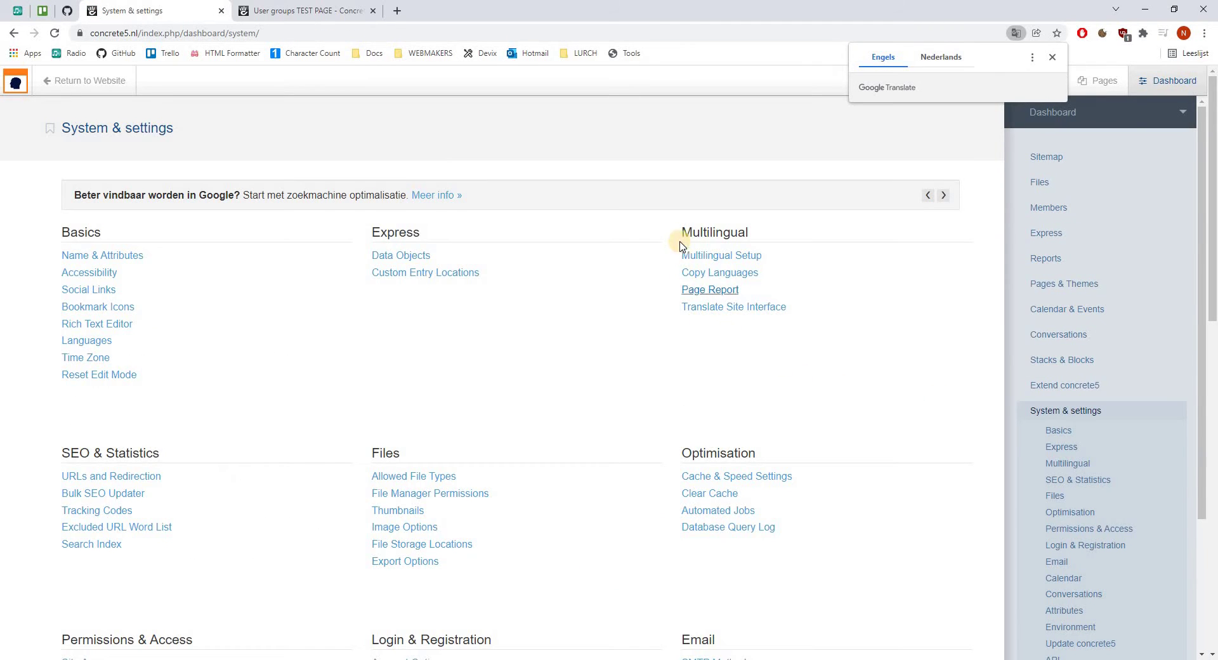
pyautogui.doubleClick(711, 231)
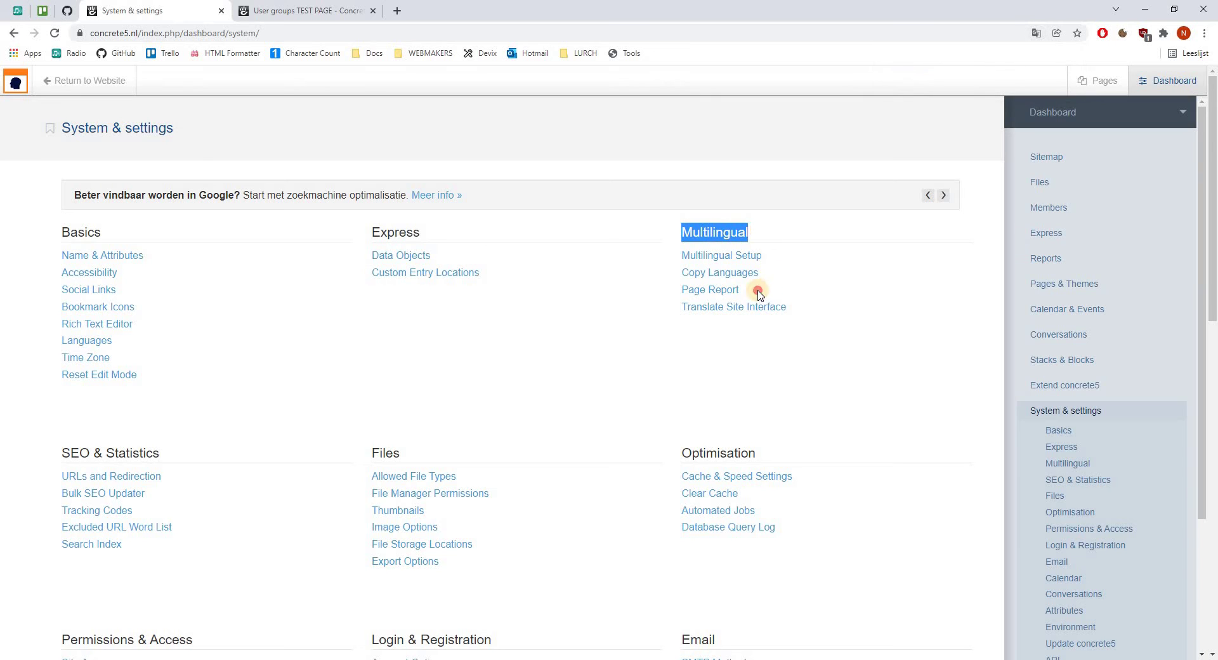
pyautogui.moveTo(761, 291); pyautogui.dragTo(678, 292)
pyautogui.click(678, 293)
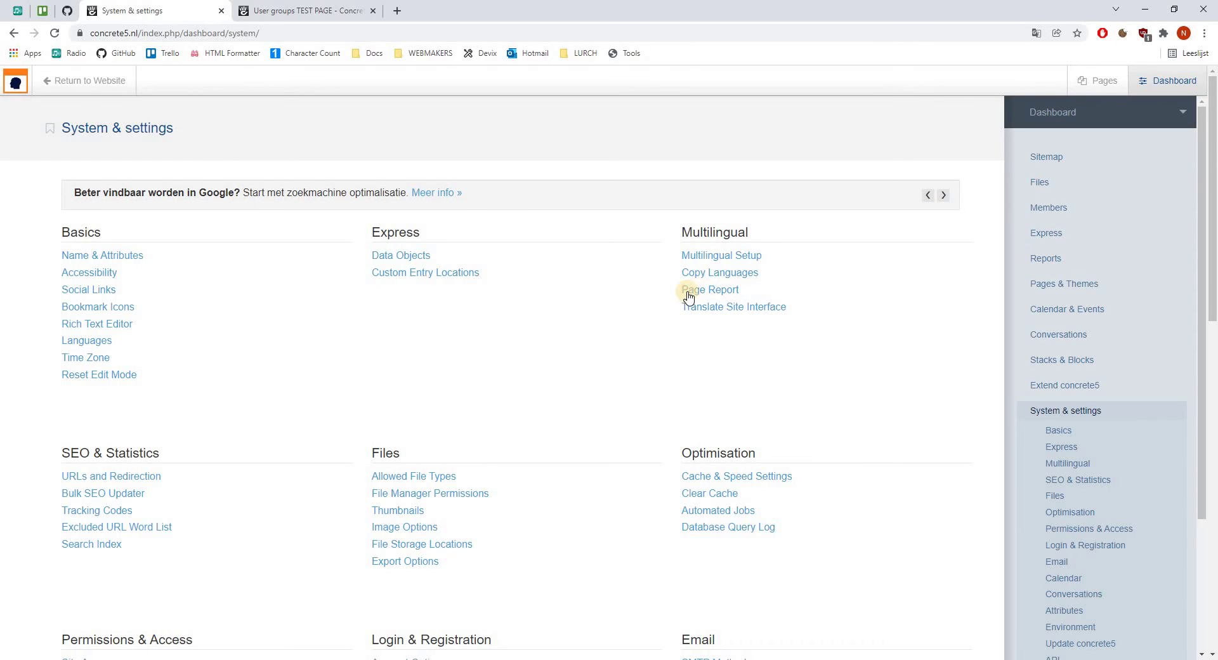
pyautogui.click(712, 291)
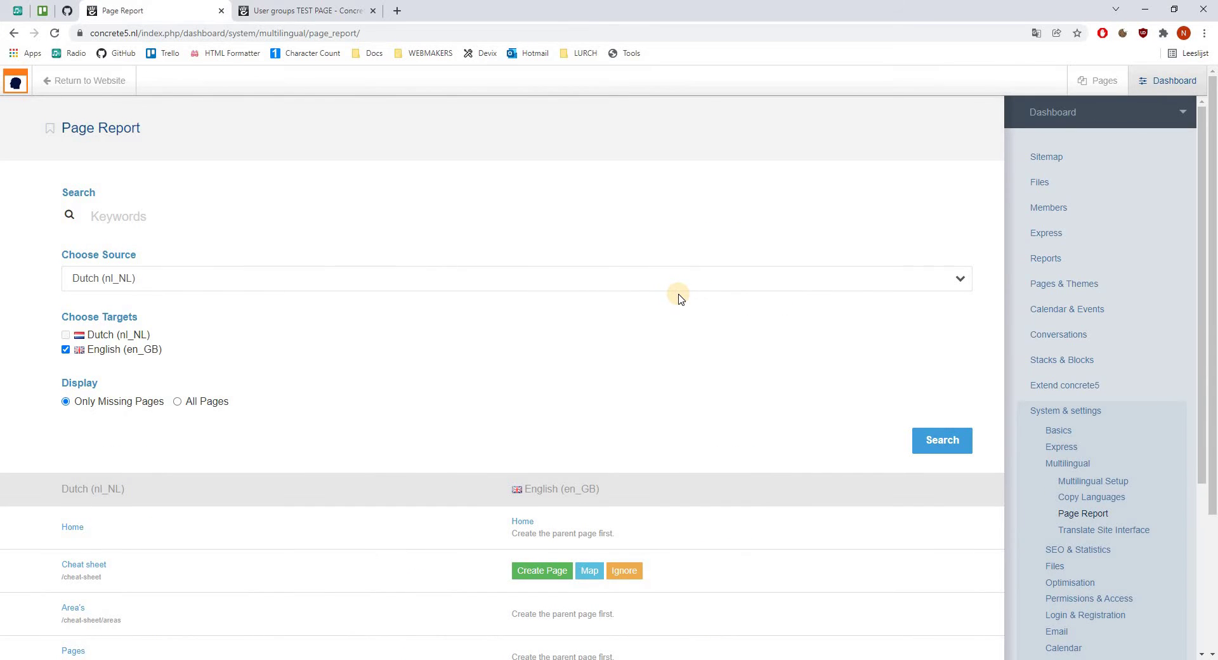
pyautogui.scroll(-1, 679, 299)
pyautogui.scroll(-2, 678, 299)
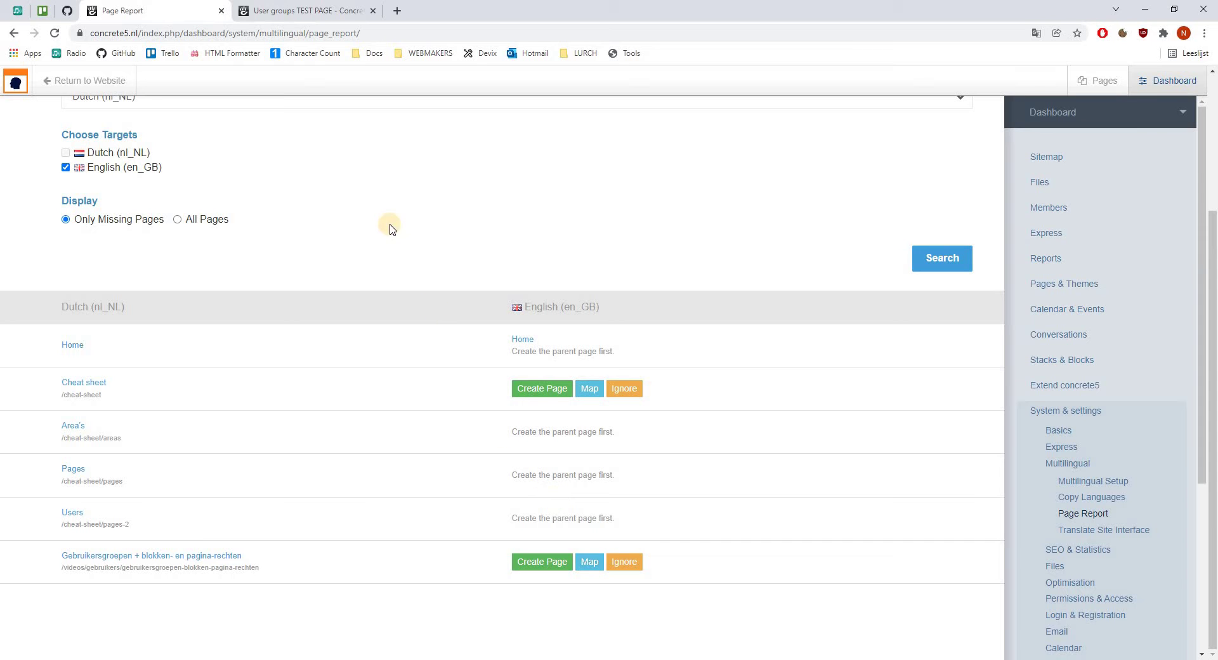
# Step: Check the multilingual relations of the English "User groups TEST PAGE" in the other browser tab
pyautogui.click(320, 13)
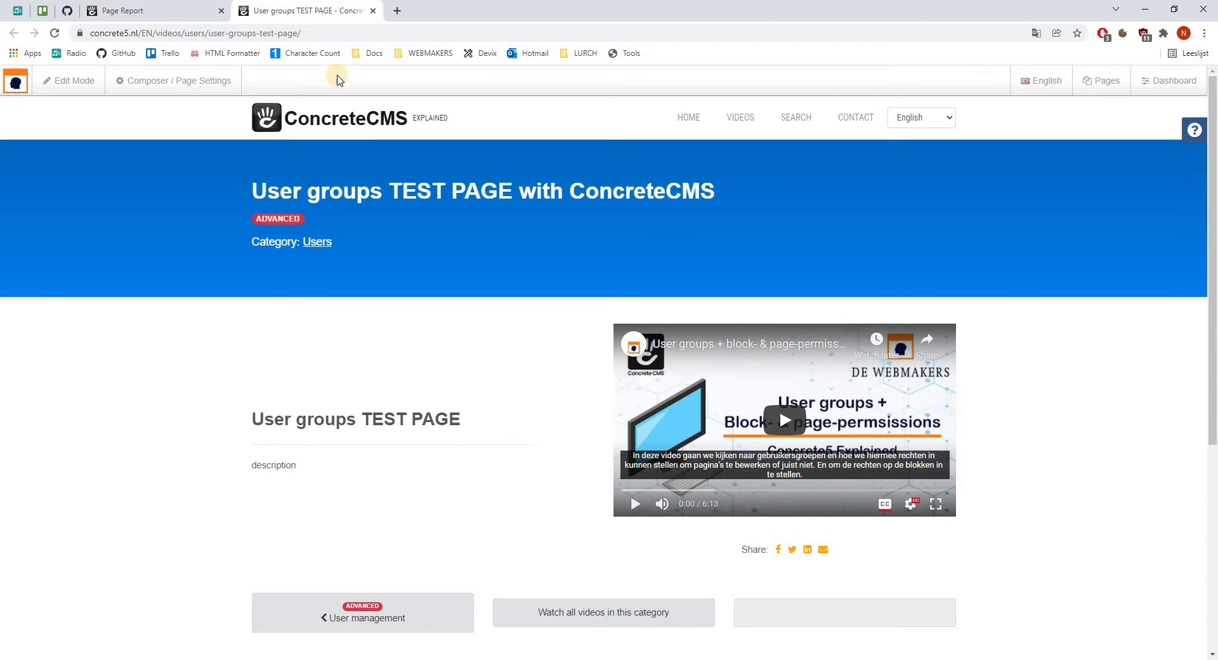
pyautogui.click(445, 262)
pyautogui.click(1037, 94)
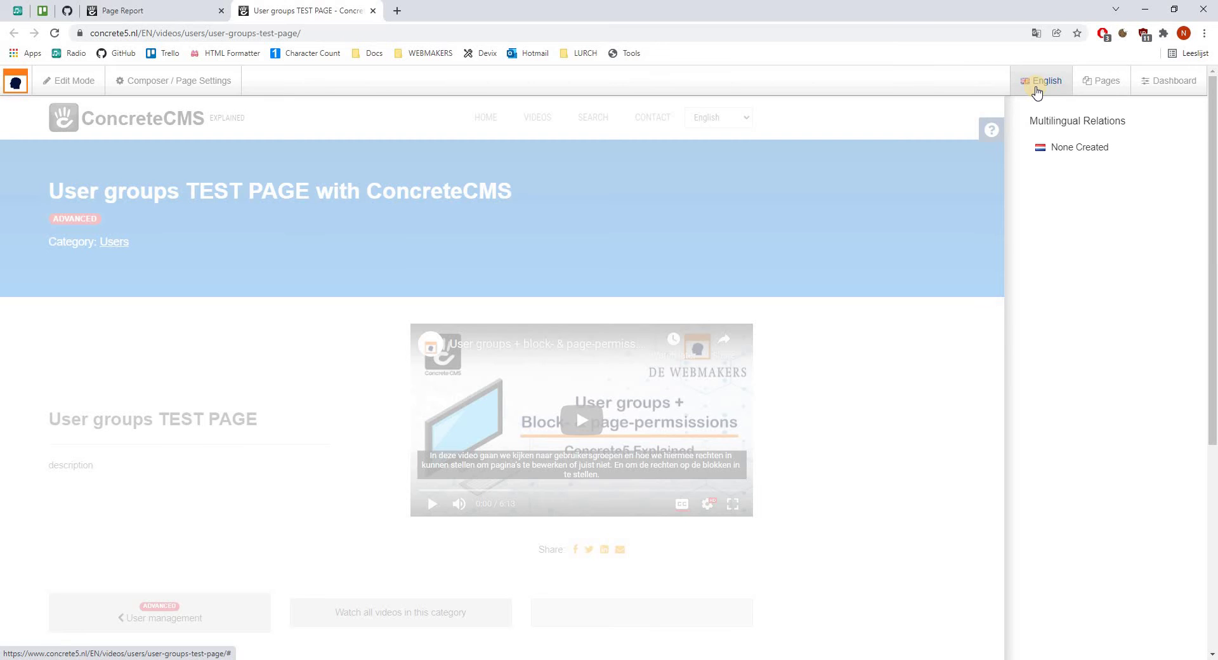
pyautogui.click(1038, 92)
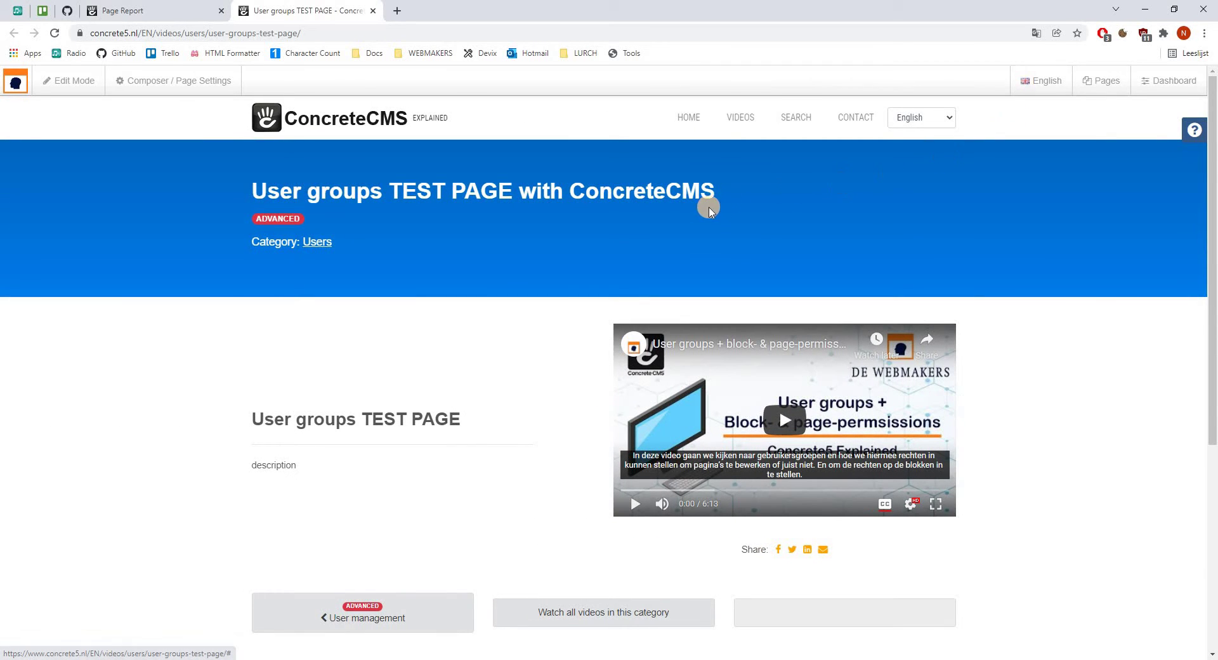
pyautogui.click(704, 210)
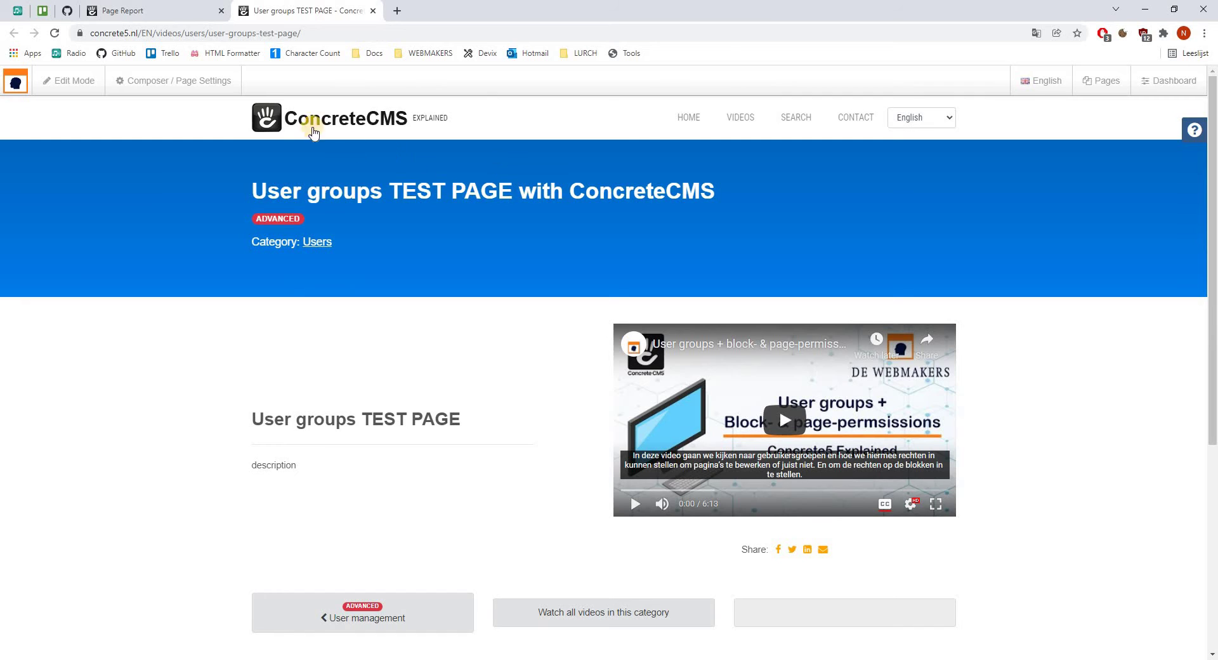
# Step: In the Page Report, map "Gebruikersgroepen + blokken- en pagina-rechten" to the English "User groups TEST PAGE" under Videos > Users
pyautogui.click(182, 20)
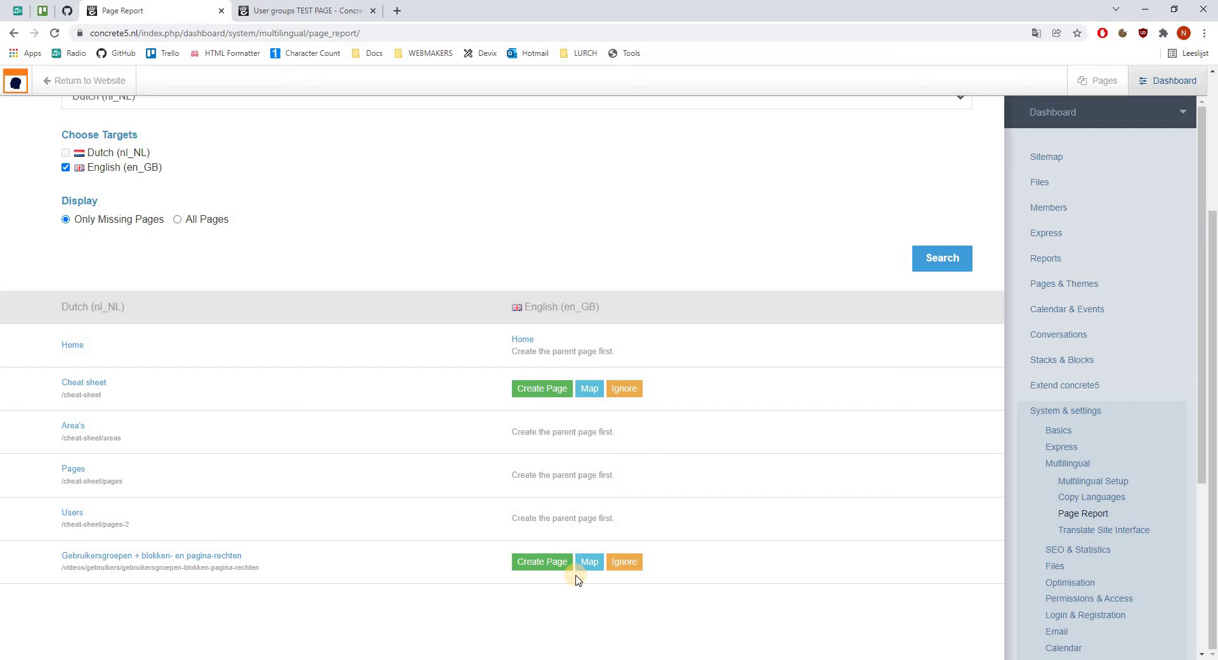
pyautogui.click(590, 564)
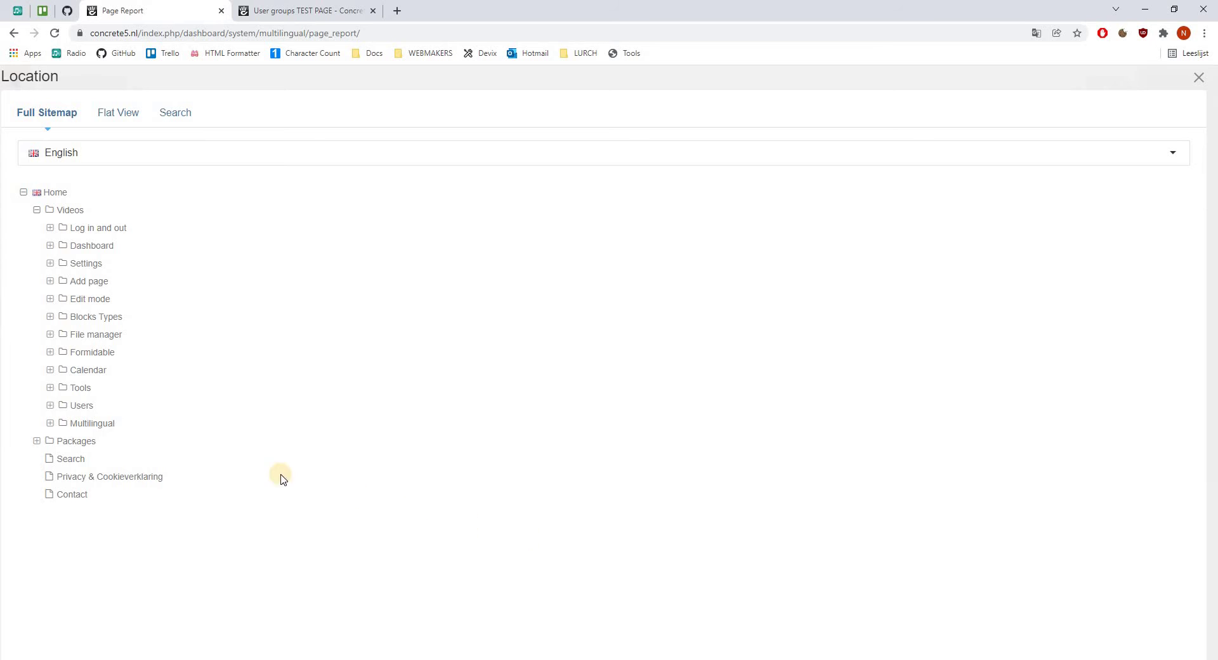
pyautogui.click(50, 405)
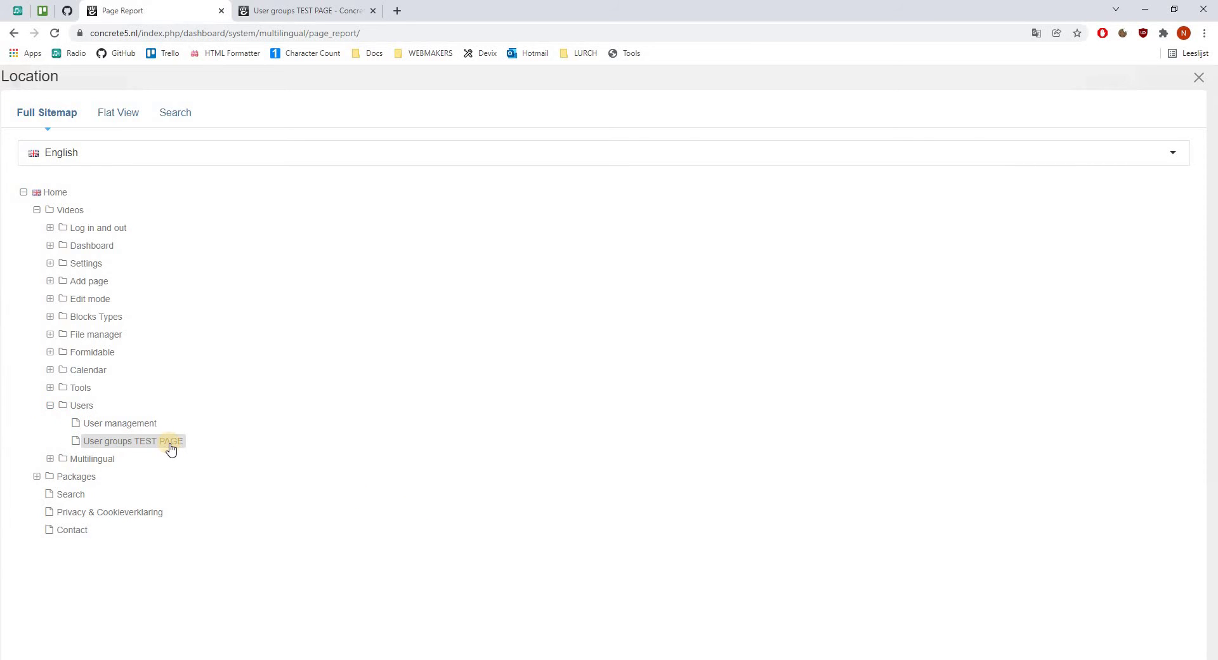
pyautogui.click(170, 444)
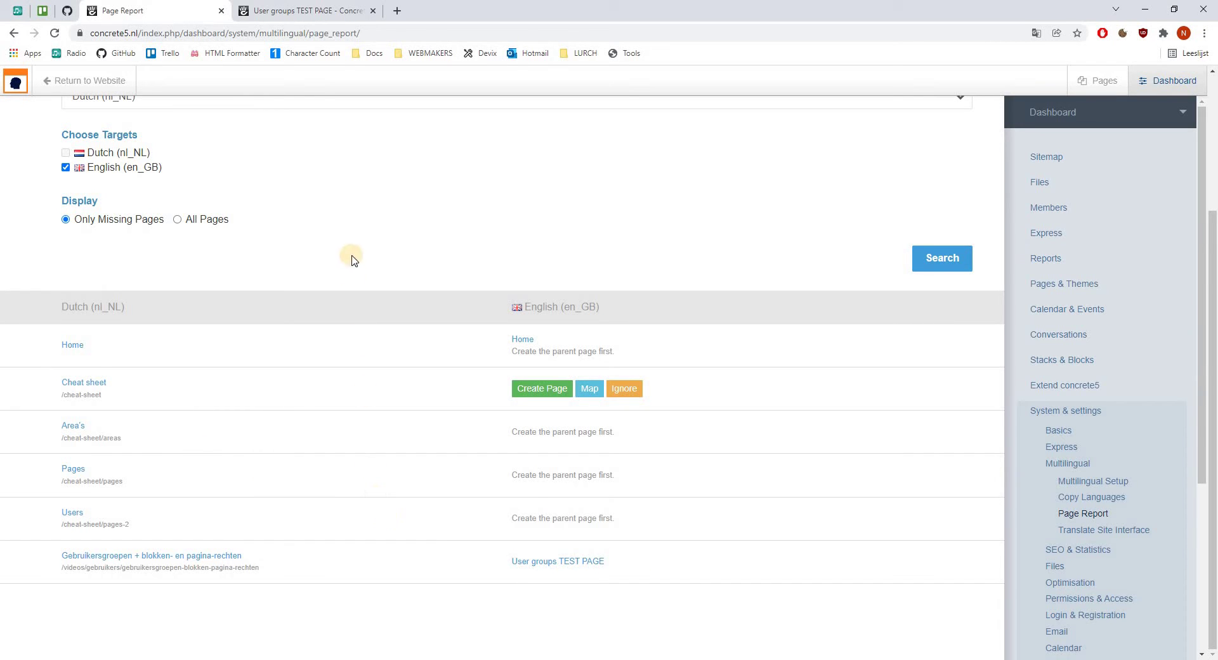
# Step: Check the mapping by following the multilingual relation from the English test page to the Dutch page and back
pyautogui.click(337, 13)
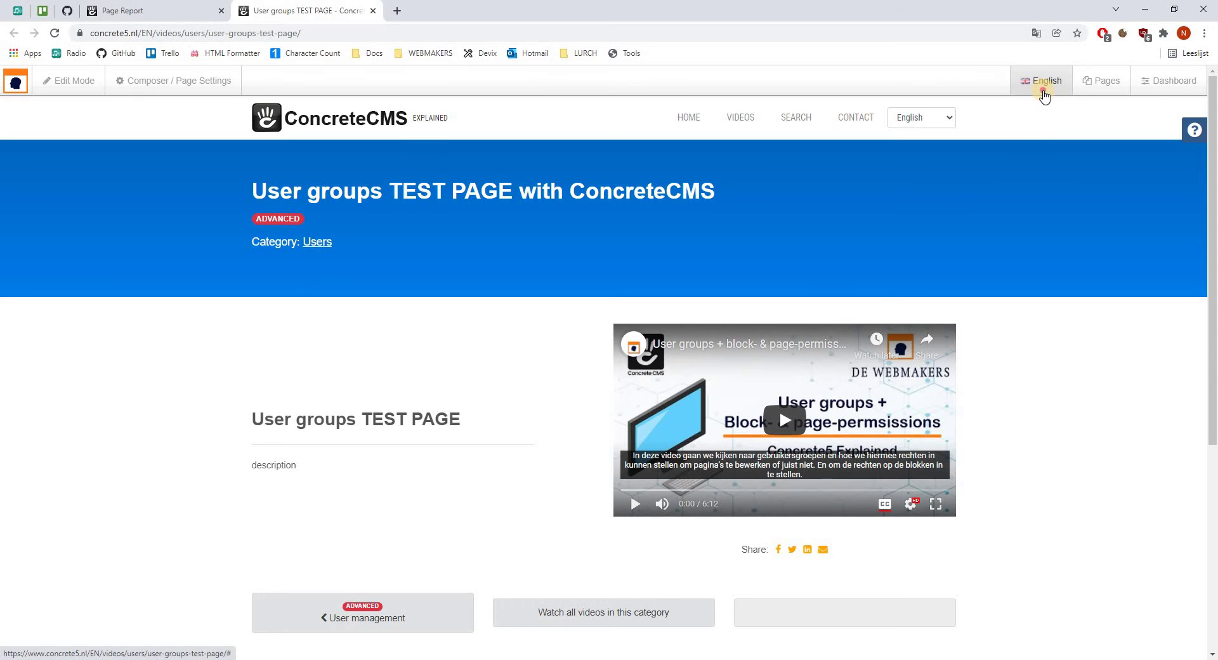
pyautogui.click(1044, 93)
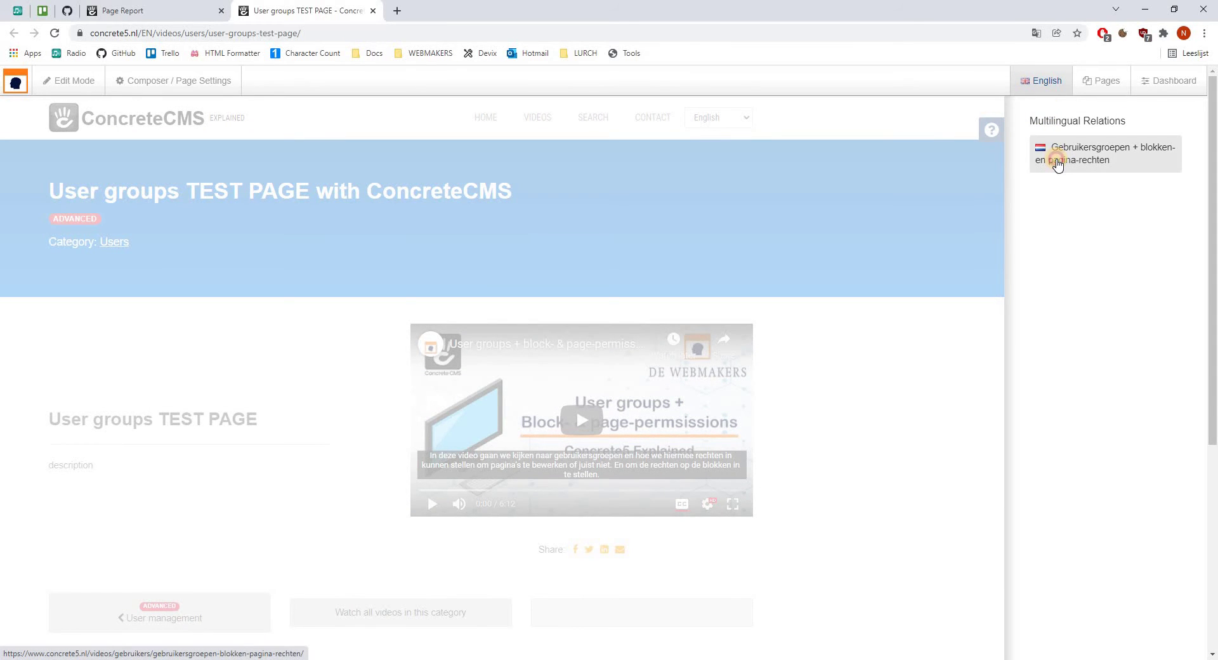
pyautogui.click(1059, 162)
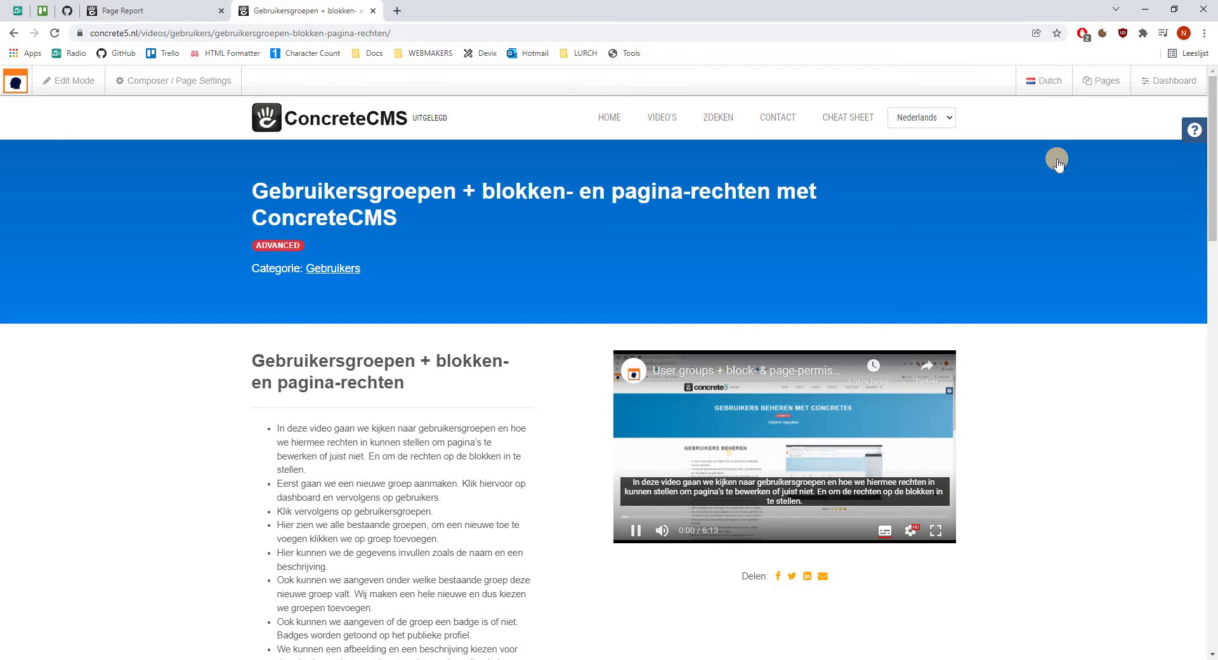
pyautogui.click(1049, 89)
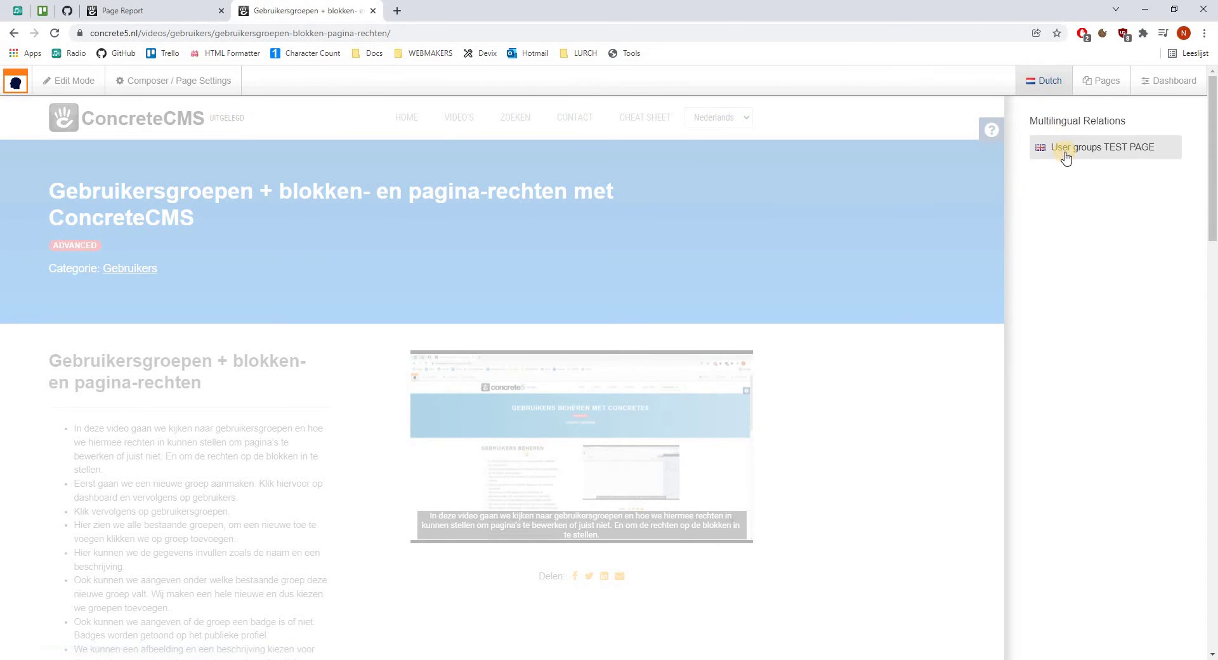
pyautogui.click(1066, 156)
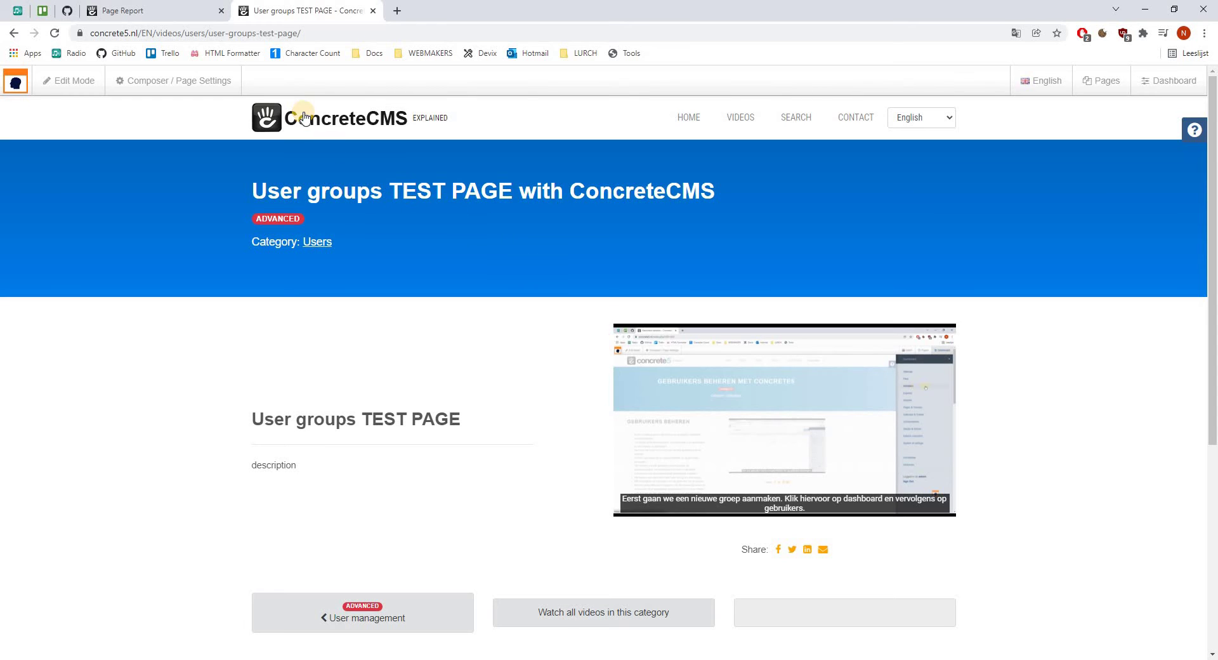
# Step: Close the test page's tab and list all pages in the Page Report instead of only the missing ones
pyautogui.click(192, 14)
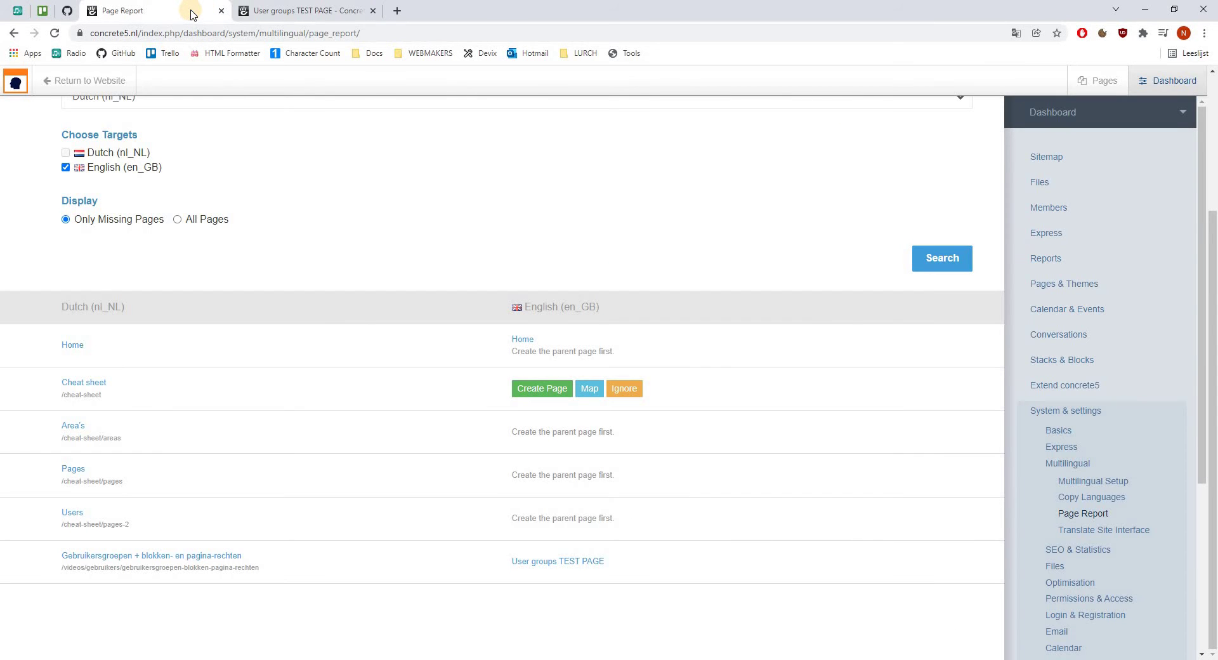
pyautogui.click(374, 12)
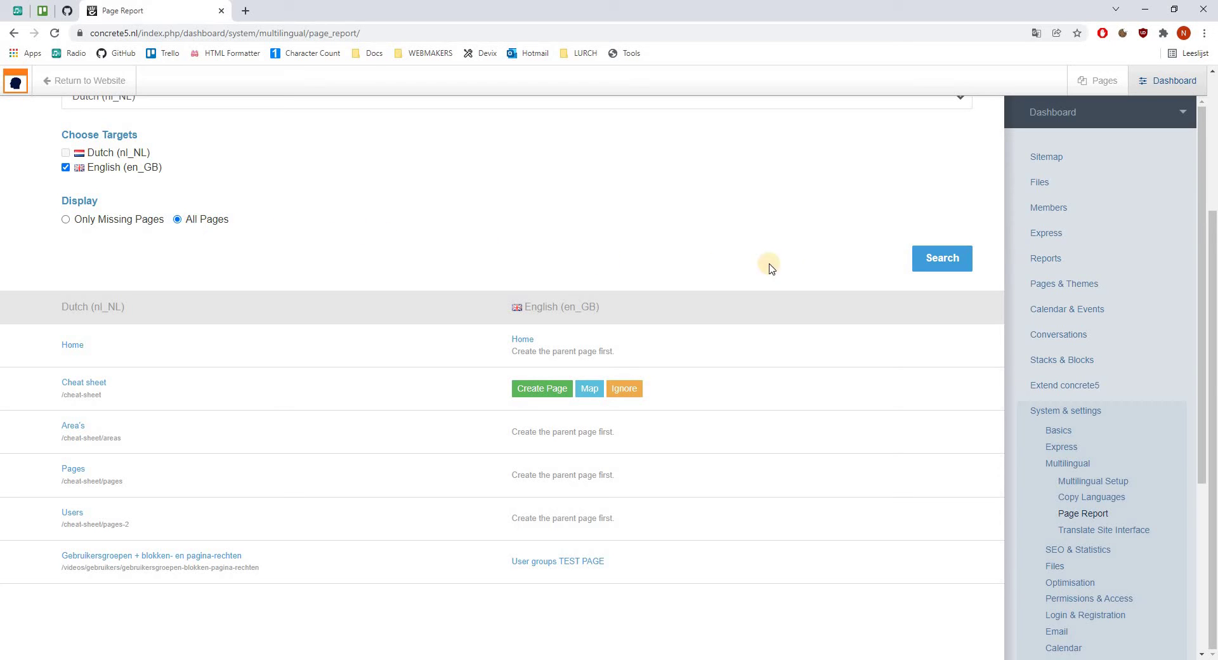
pyautogui.click(920, 266)
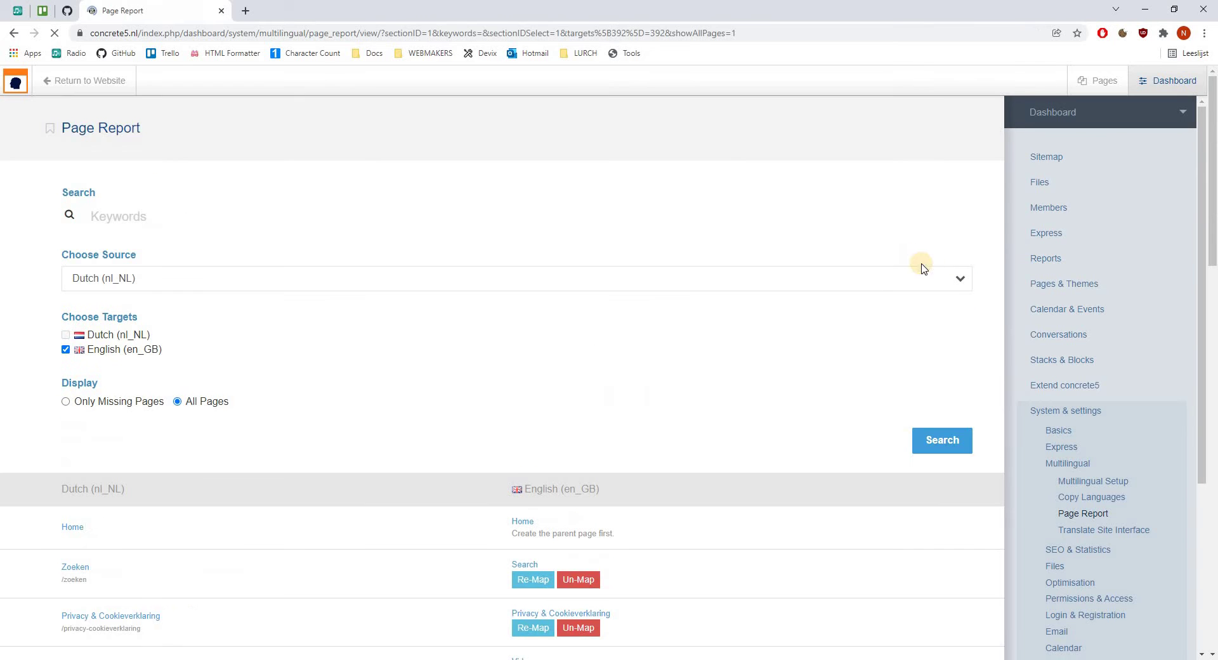
pyautogui.scroll(-4, 700, 328)
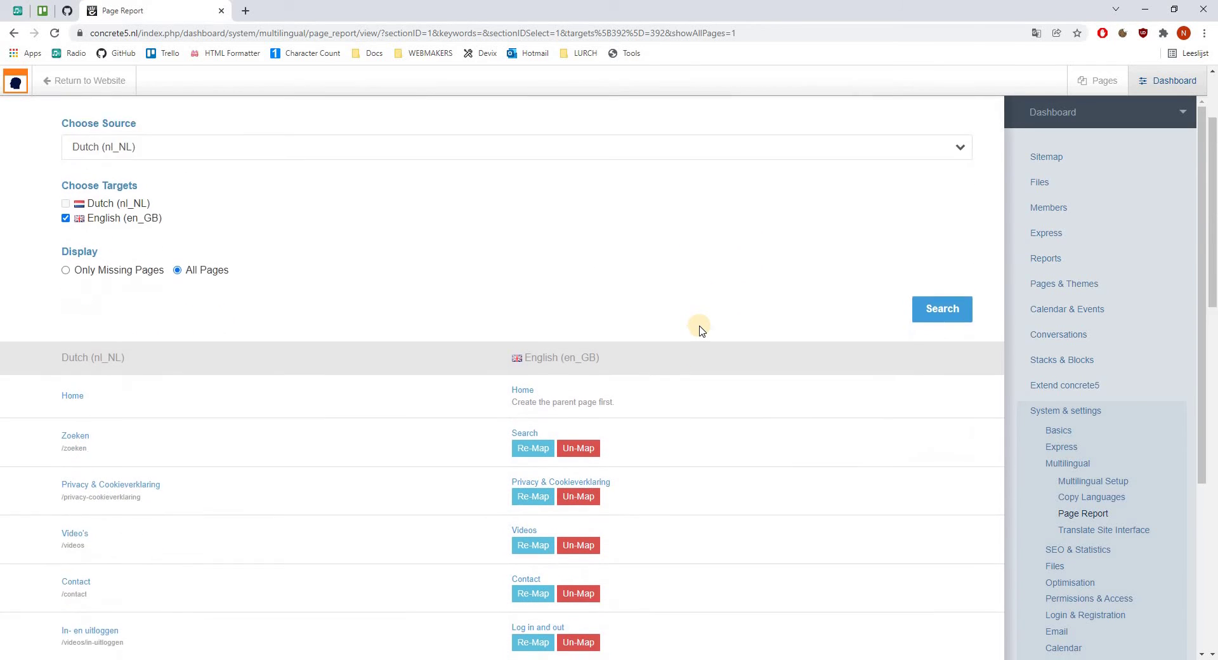
pyautogui.scroll(4, 700, 327)
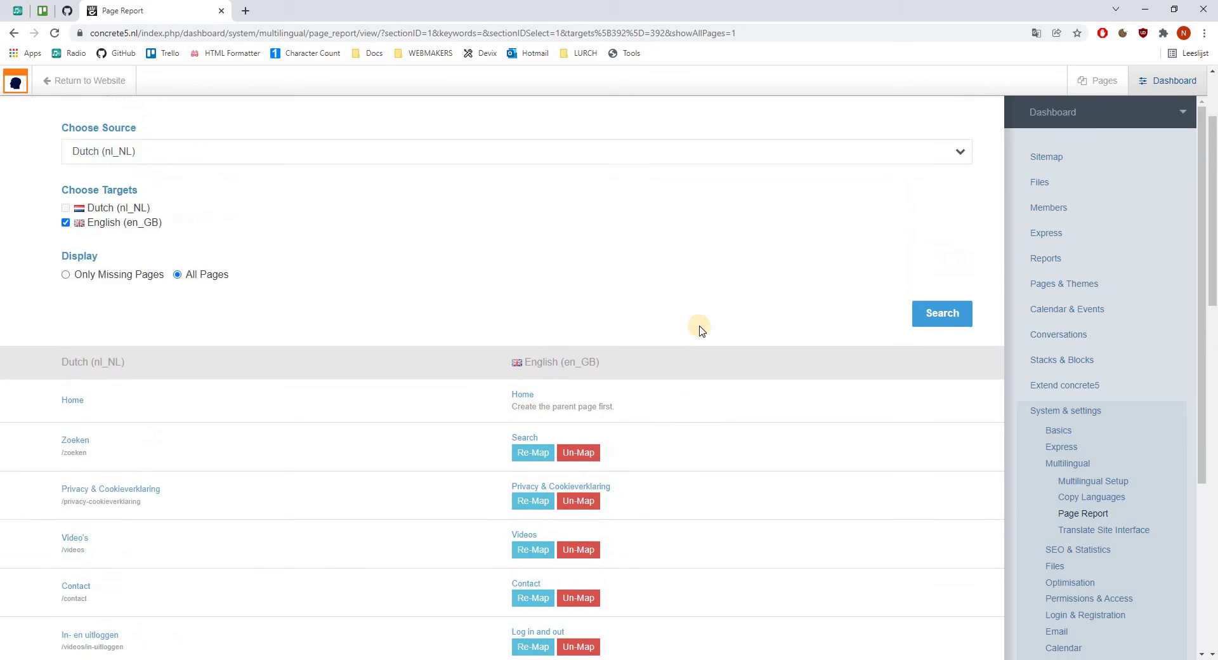
# Step: Search the Page Report for the keyword "gebruikersgroep"
pyautogui.click(318, 219)
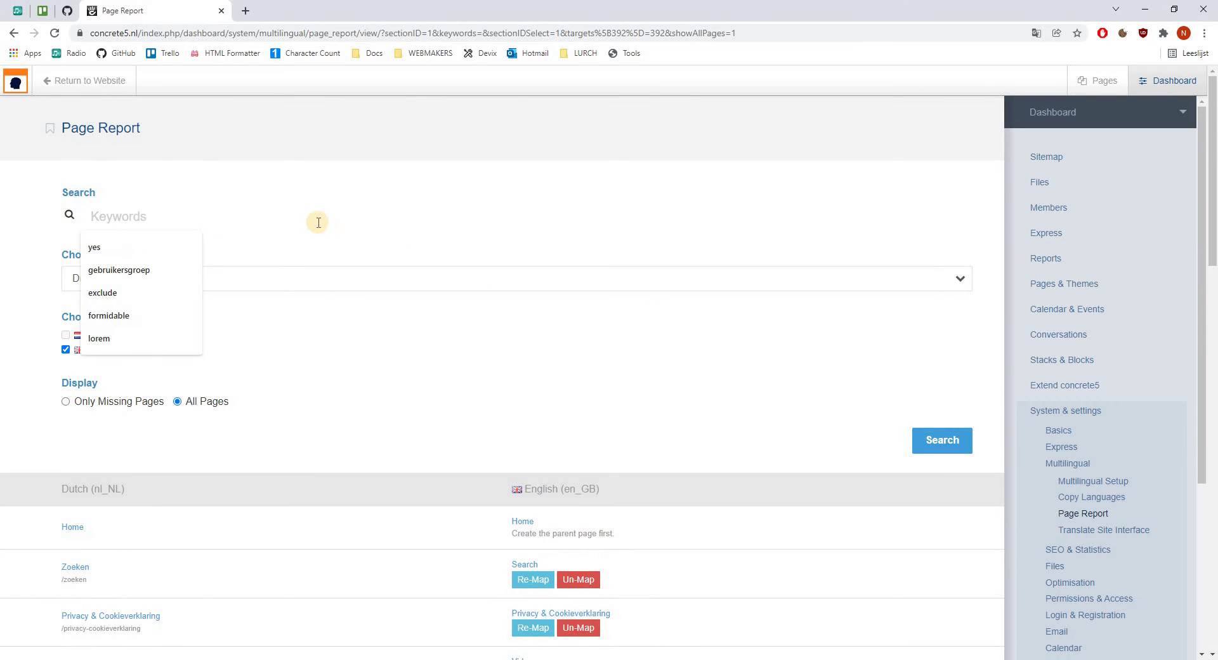
pyautogui.write('gebruikersgr')
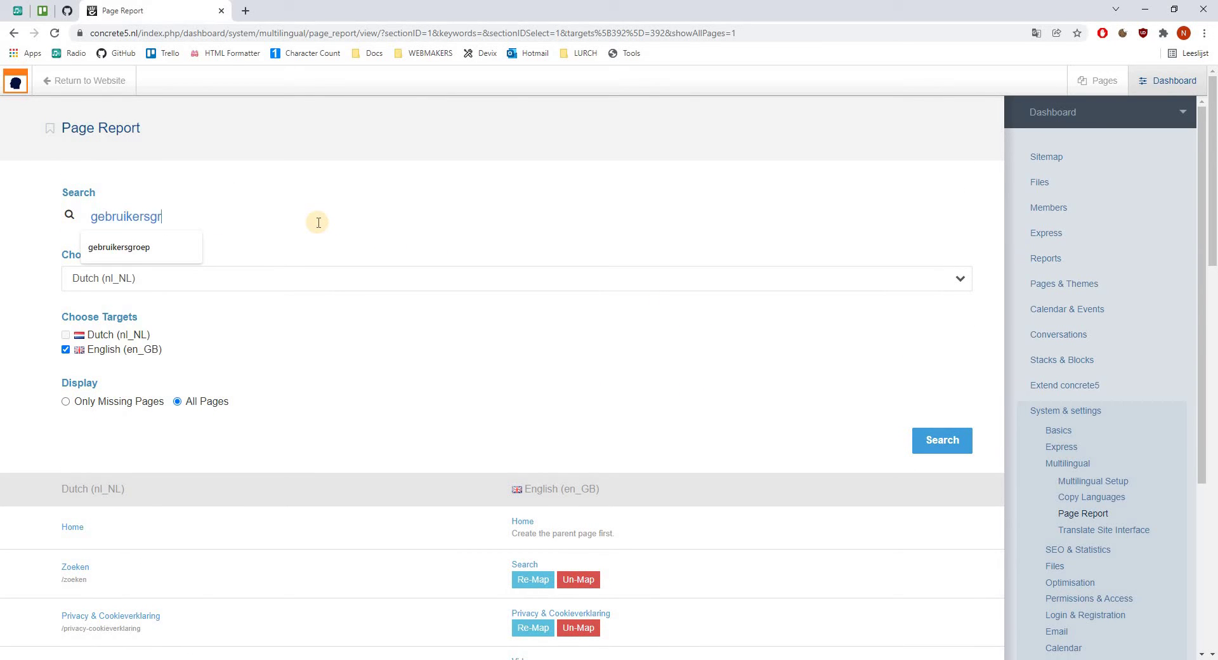
pyautogui.write('oepe')
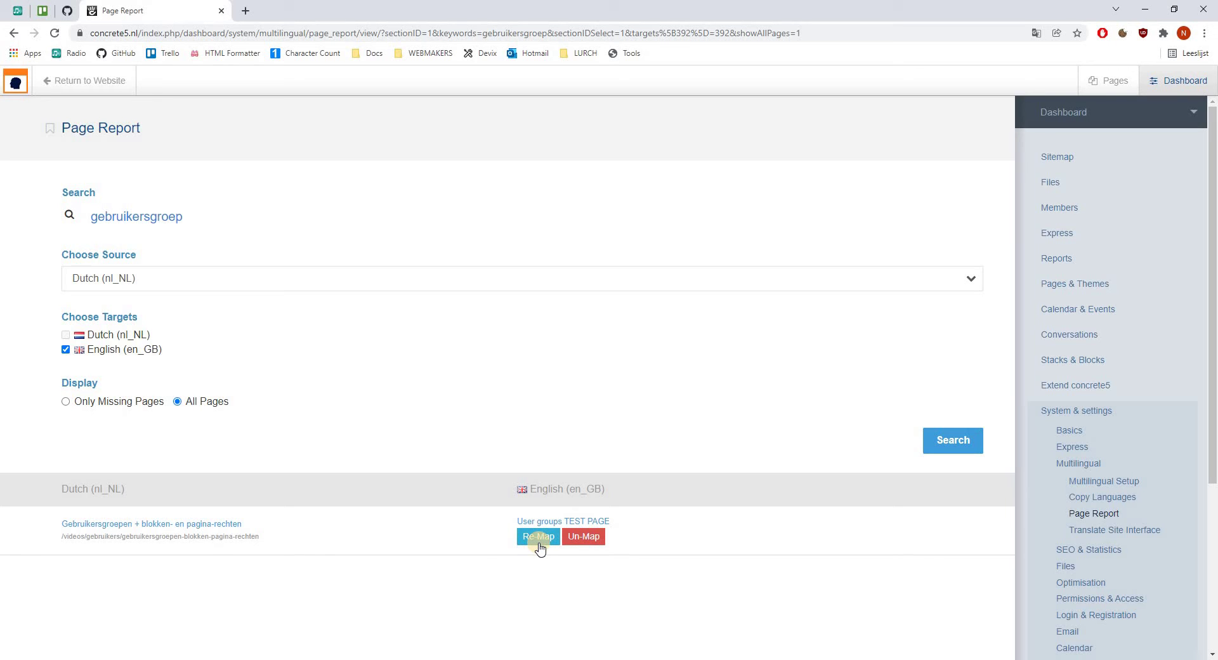
# Step: Un-map the English page from "Gebruikersgroepen + blokken- en pagina-rechten" and rerun the report search
pyautogui.click(587, 540)
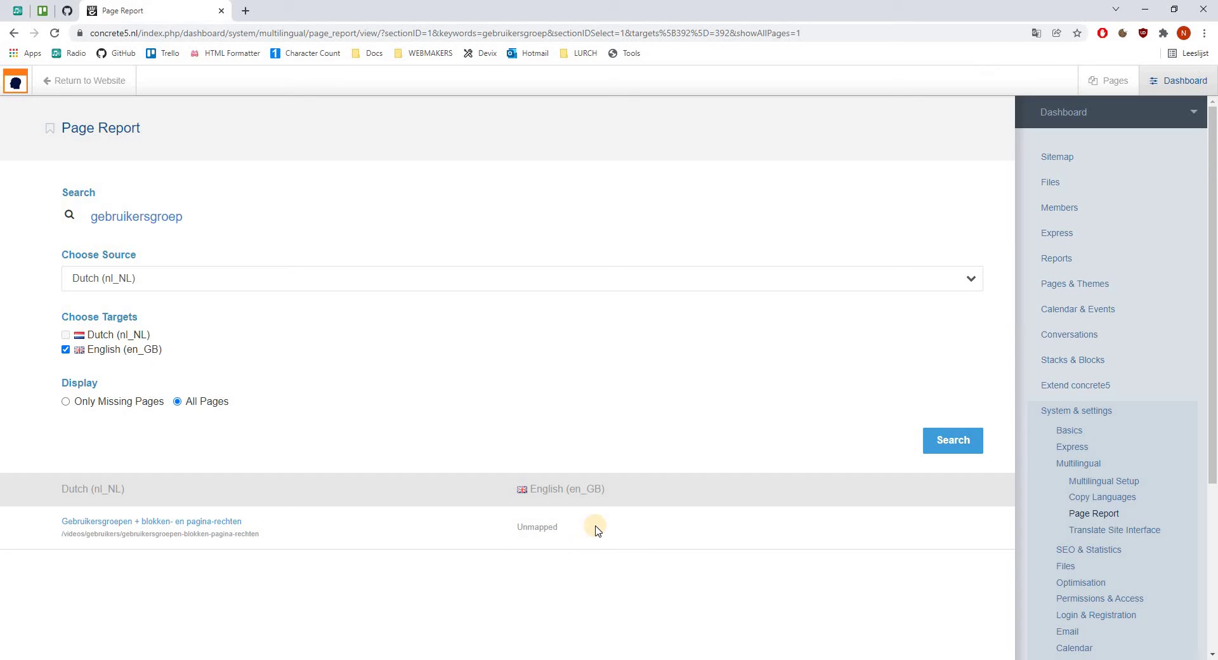
pyautogui.click(947, 450)
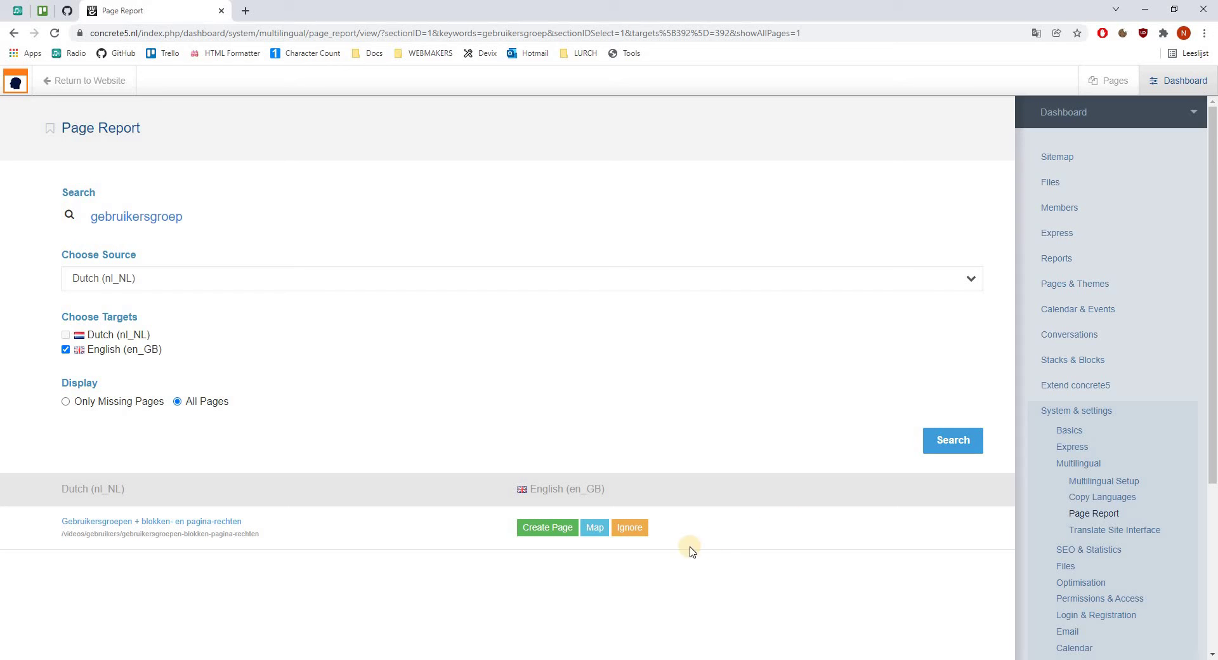
# Step: Create the missing English page for "Gebruikersgroepen + blokken- en pagina-rechten" from the Page Report and approve its pending version
pyautogui.click(550, 535)
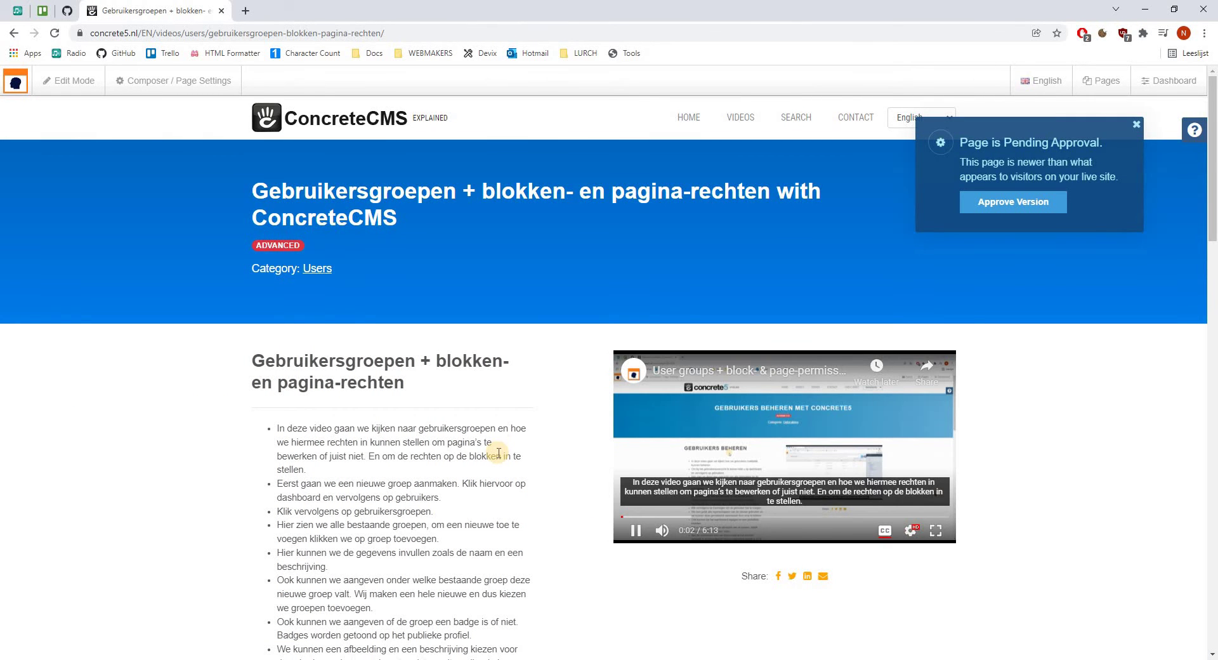
pyautogui.click(997, 208)
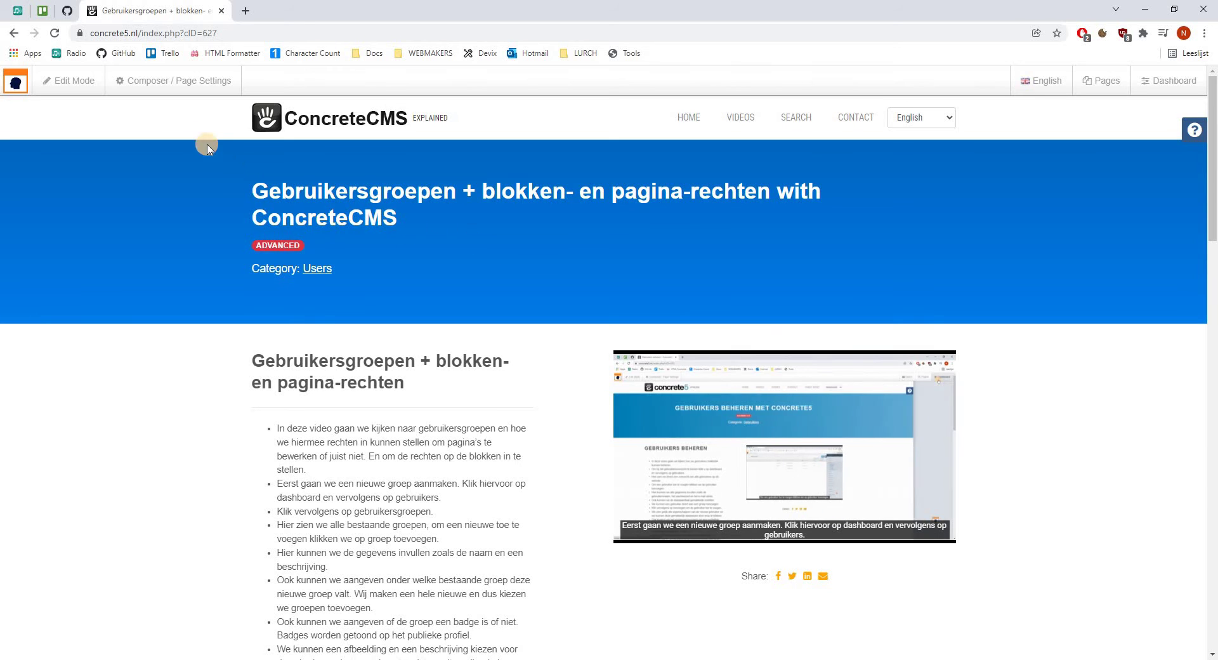
# Step: In the new English page's composer, set the page name to "User groups" and the description to "User groups desc"
pyautogui.click(170, 91)
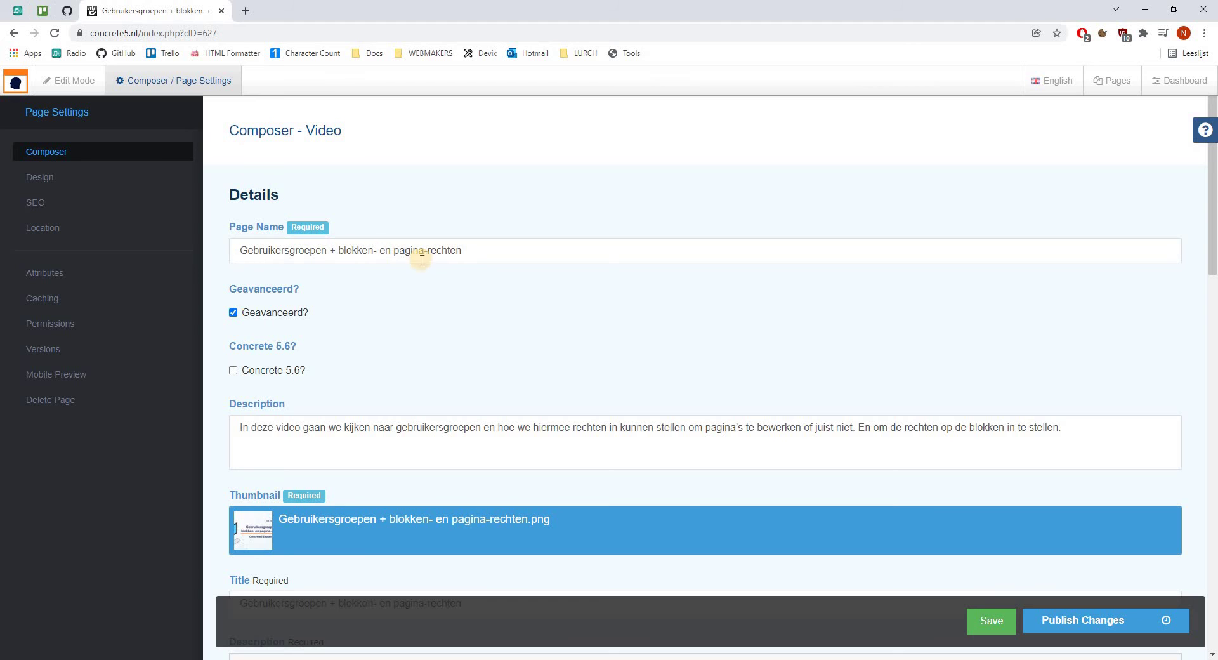
pyautogui.moveTo(482, 257); pyautogui.dragTo(240, 247)
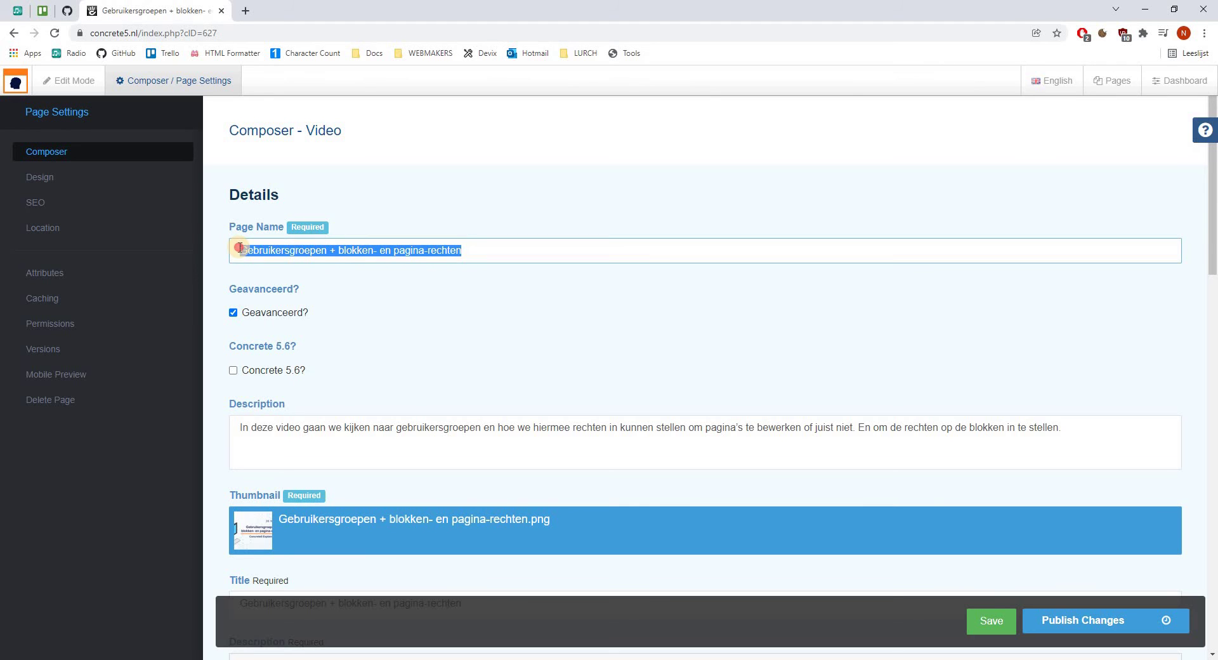
pyautogui.press('BackSpace')
pyautogui.write('User groups')
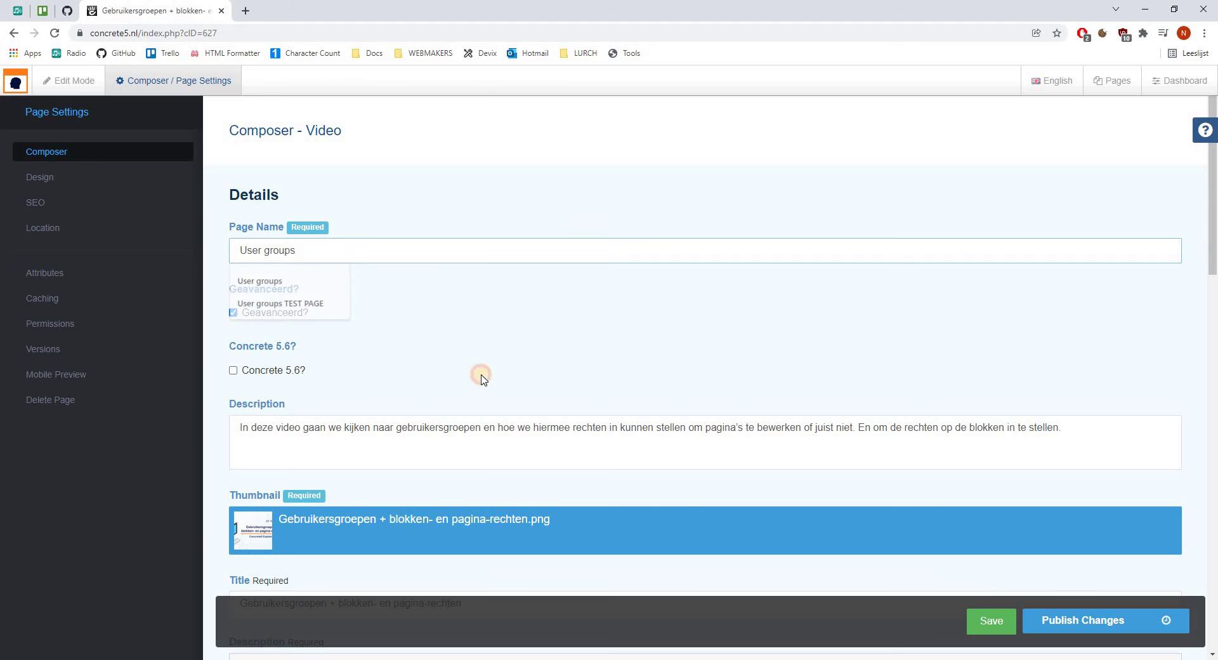
pyautogui.click(467, 390)
pyautogui.click(501, 441)
pyautogui.hotkey('ctrl', 'a')
pyautogui.write('User groups')
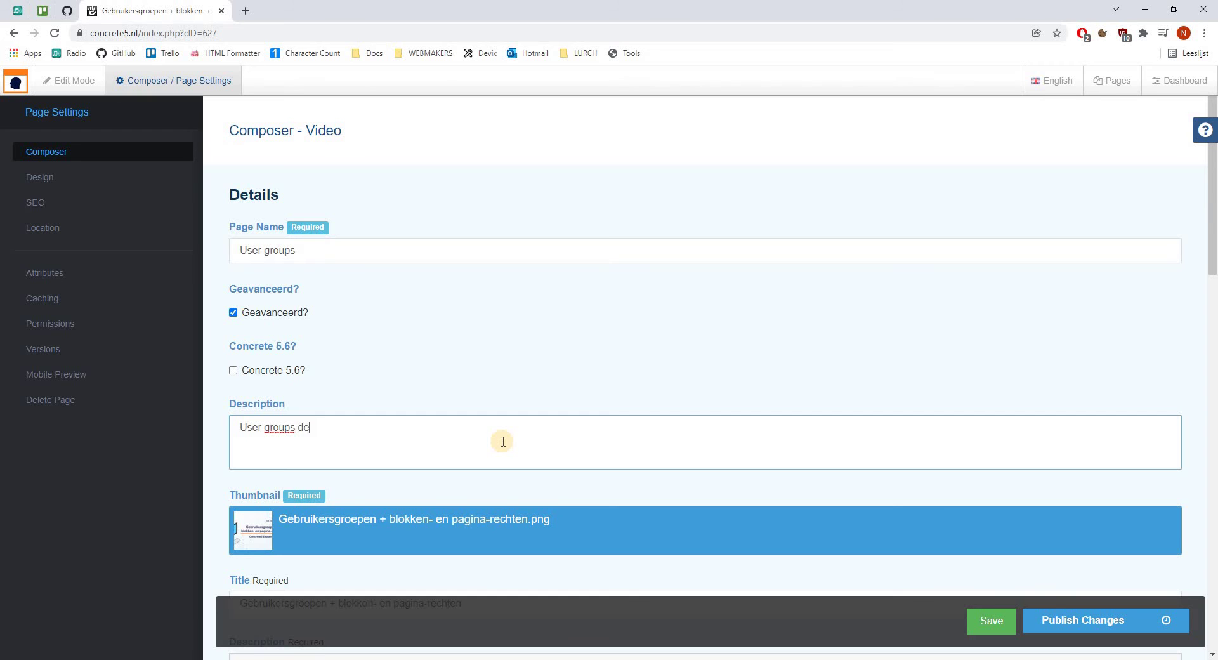
# Step: Set the required title to "User groups" and replace the rich-text description with "User groups translation"
pyautogui.scroll(-1, 498, 443)
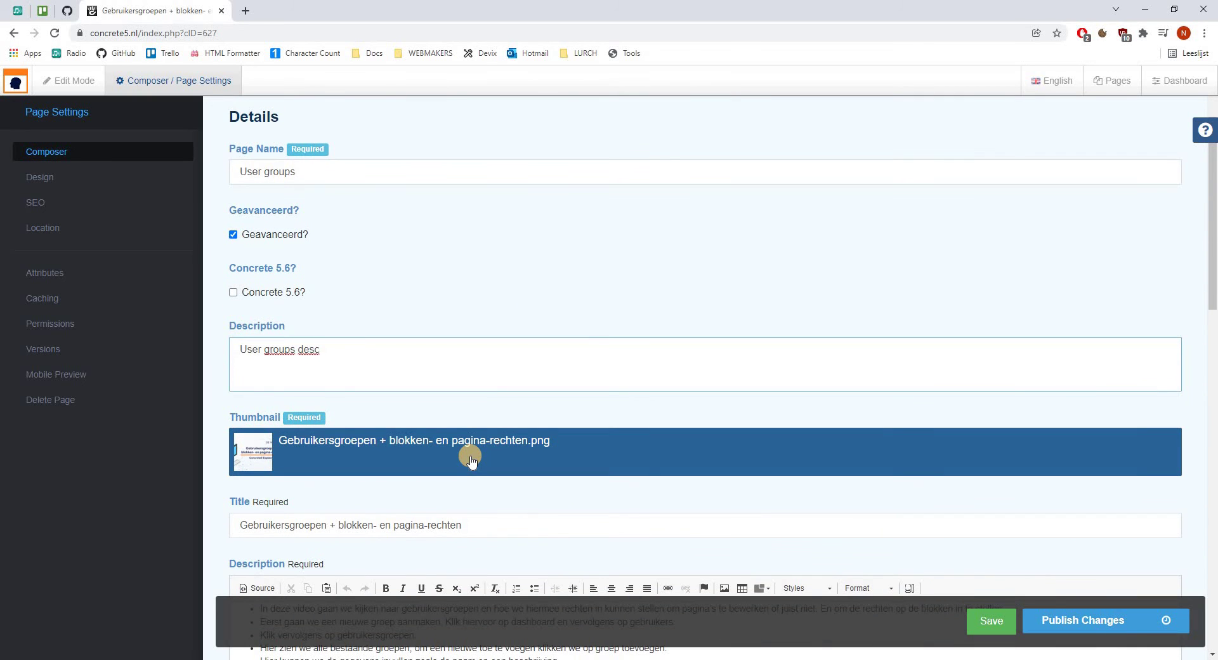
pyautogui.scroll(-2, 471, 459)
pyautogui.click(511, 398)
pyautogui.hotkey('ctrl', 'a')
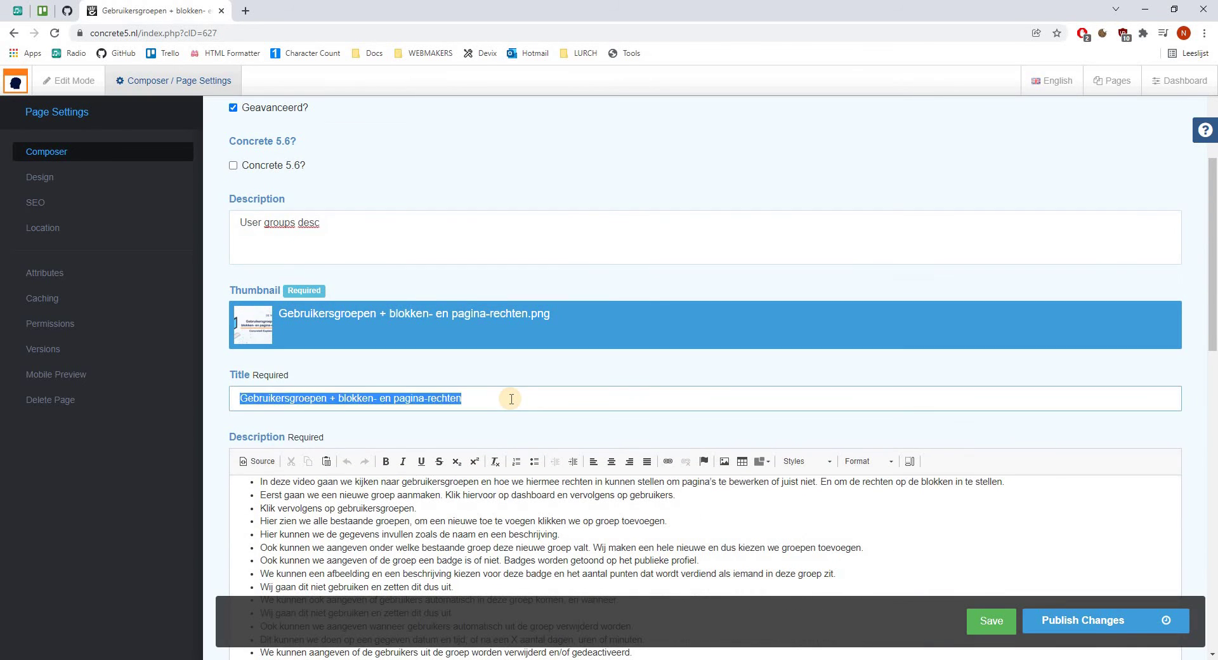
pyautogui.write('User groups')
pyautogui.scroll(-2, 512, 399)
pyautogui.click(508, 427)
pyautogui.hotkey('ctrl', 'a')
pyautogui.write('User groups')
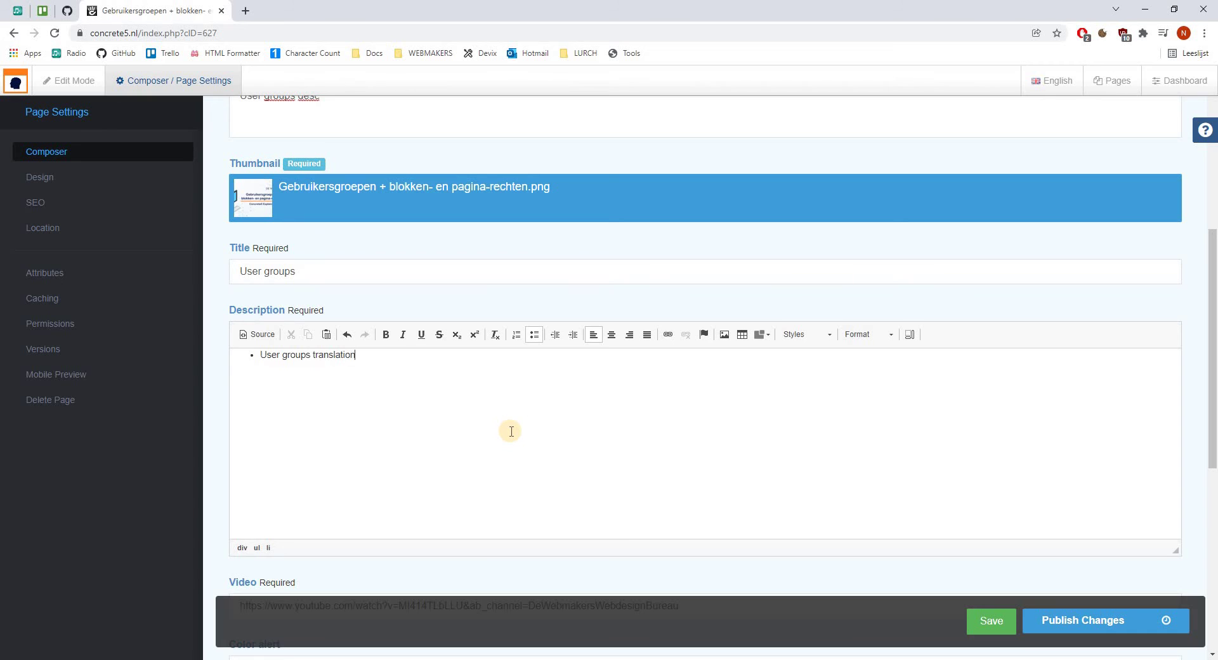
# Step: Set the color alert to None and clear the text alert
pyautogui.scroll(-4, 515, 433)
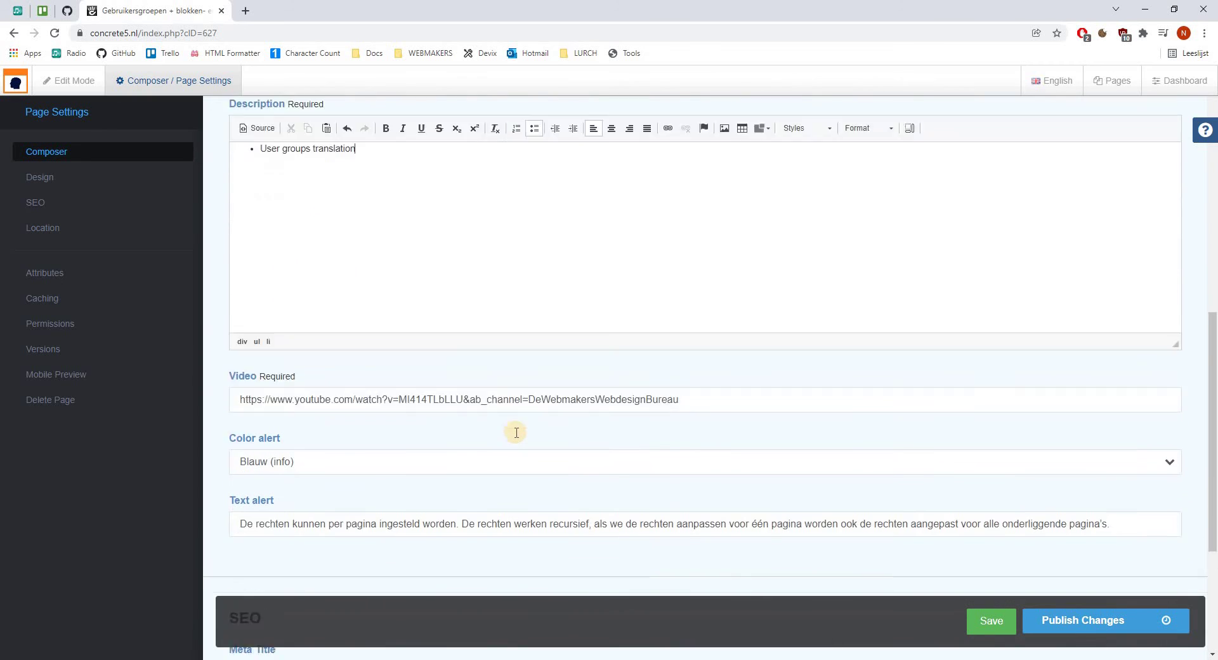
pyautogui.scroll(-1, 516, 436)
pyautogui.click(427, 357)
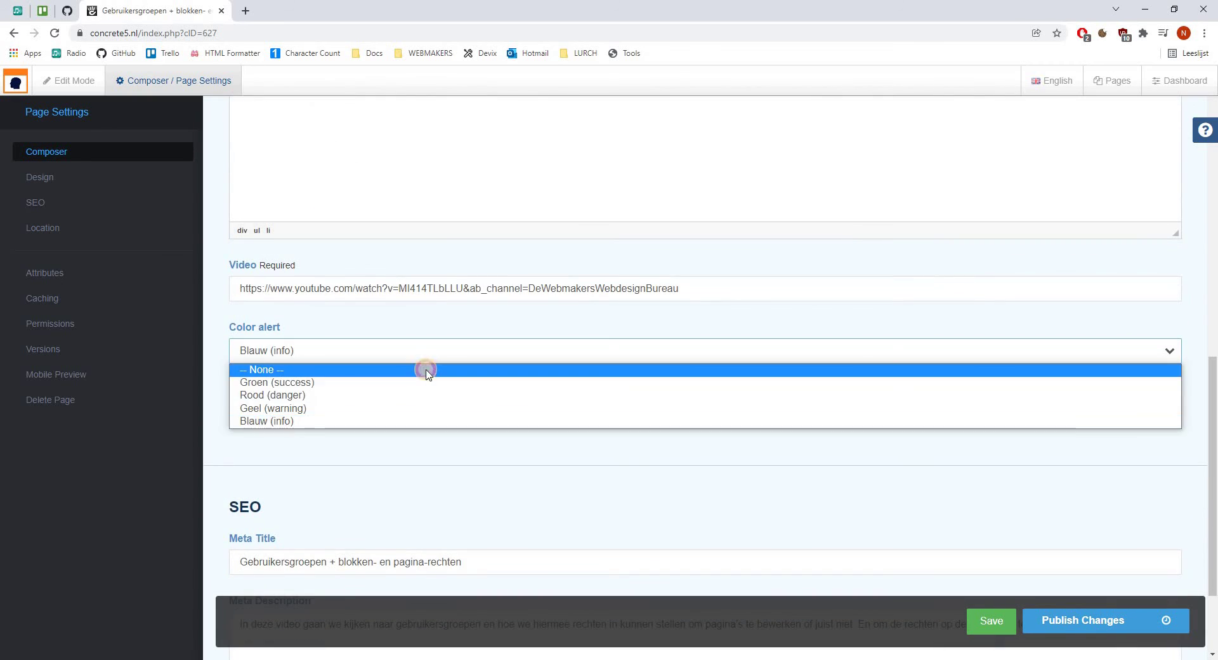
pyautogui.click(427, 367)
pyautogui.click(462, 413)
pyautogui.hotkey('ctrl', 'a')
pyautogui.press('BackSpace')
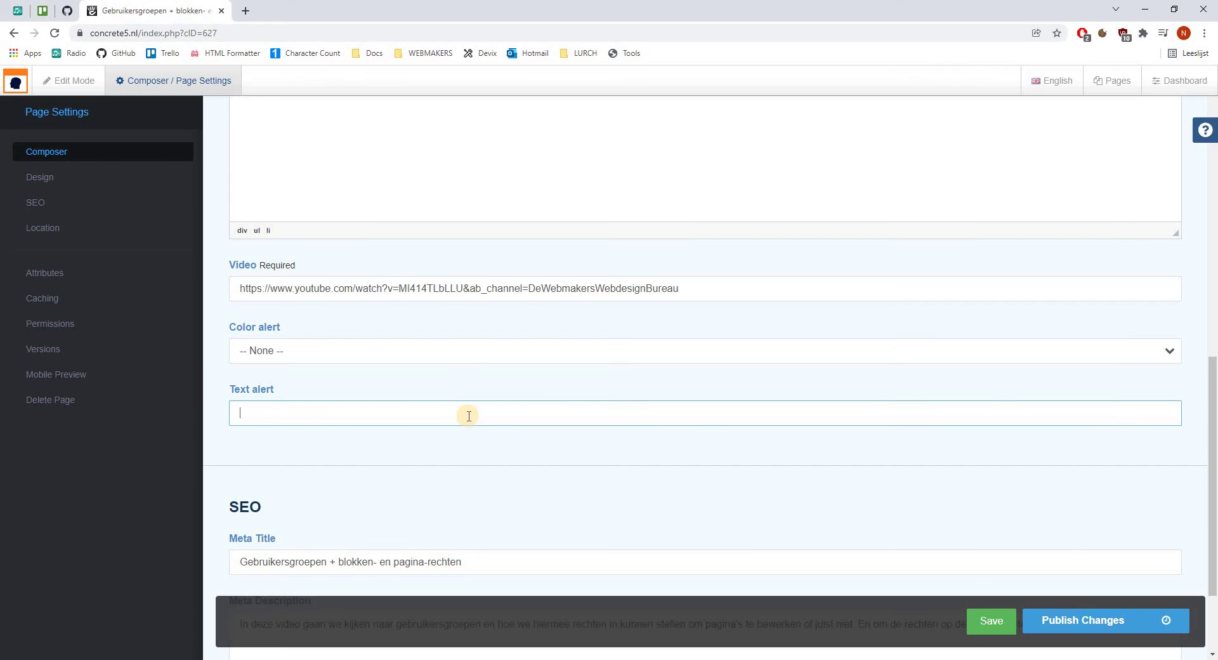
# Step: Set the meta title to "User groups" and the meta description to "User groups desc", and publish the changes
pyautogui.scroll(-2, 483, 445)
pyautogui.click(506, 438)
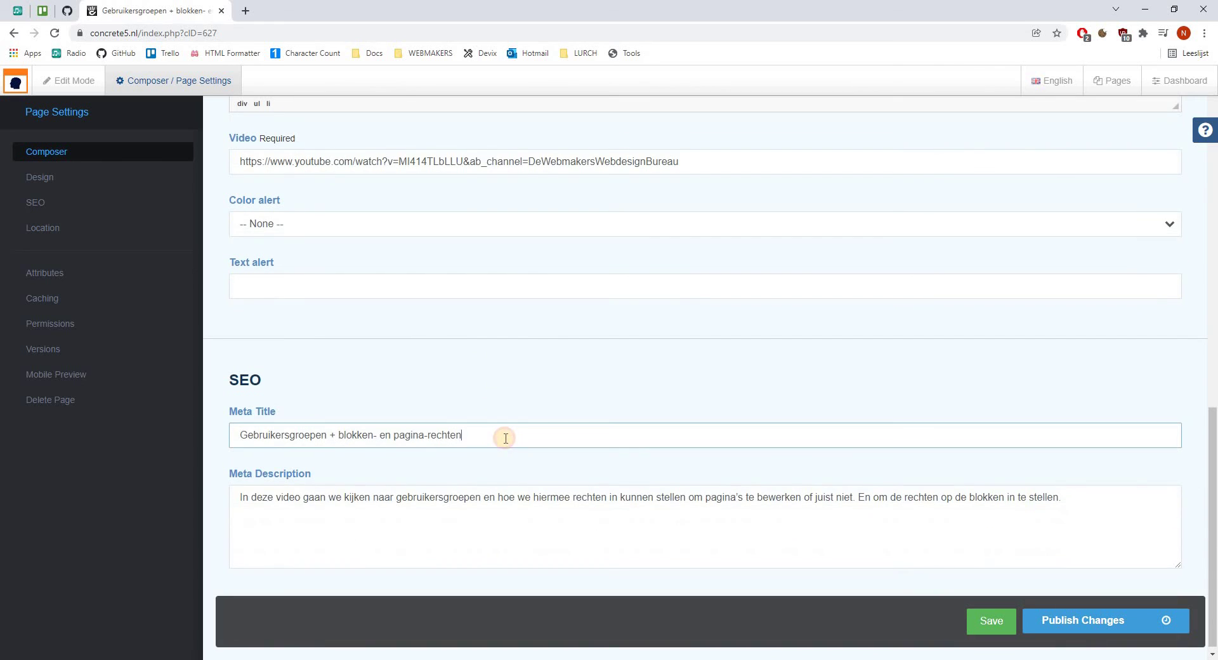
pyautogui.hotkey('ctrl', 'a')
pyautogui.write('User groups')
pyautogui.click(500, 505)
pyautogui.hotkey('ctrl', 'a')
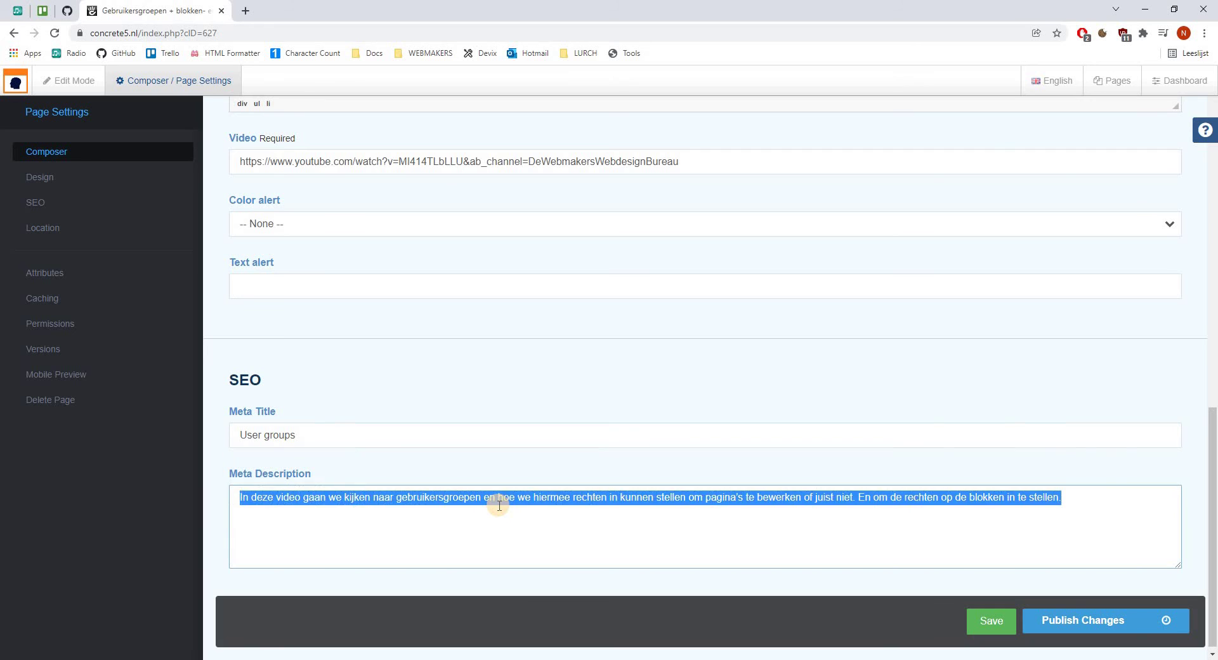
pyautogui.write('User groups desc')
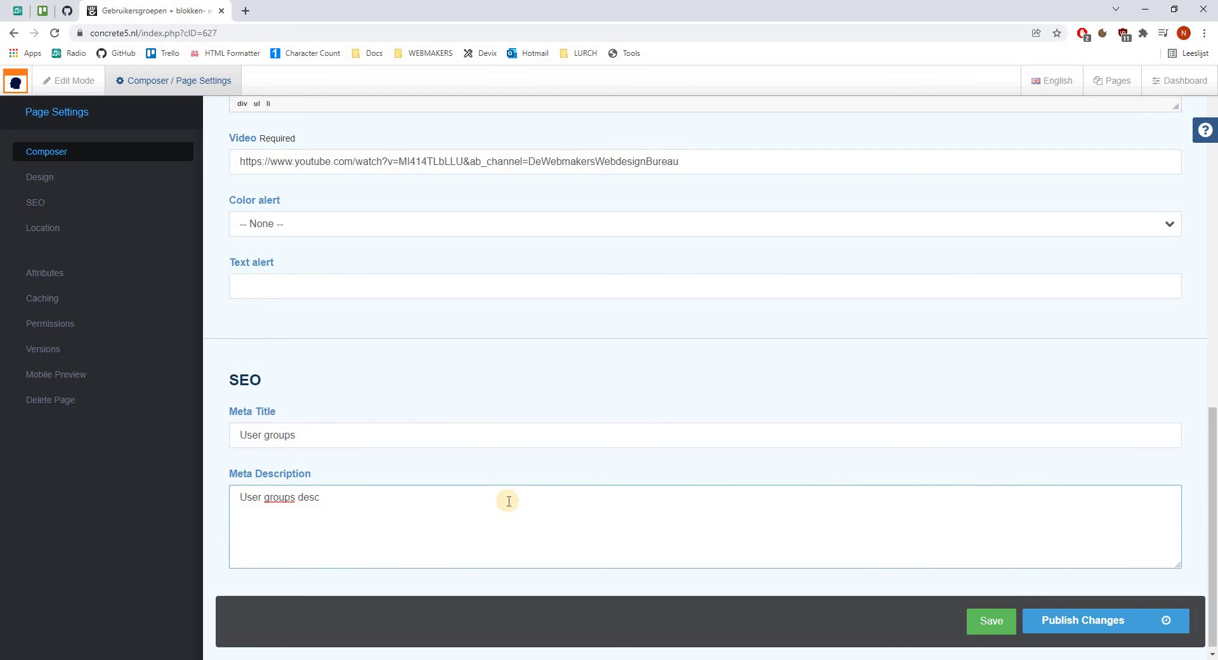
pyautogui.click(1058, 627)
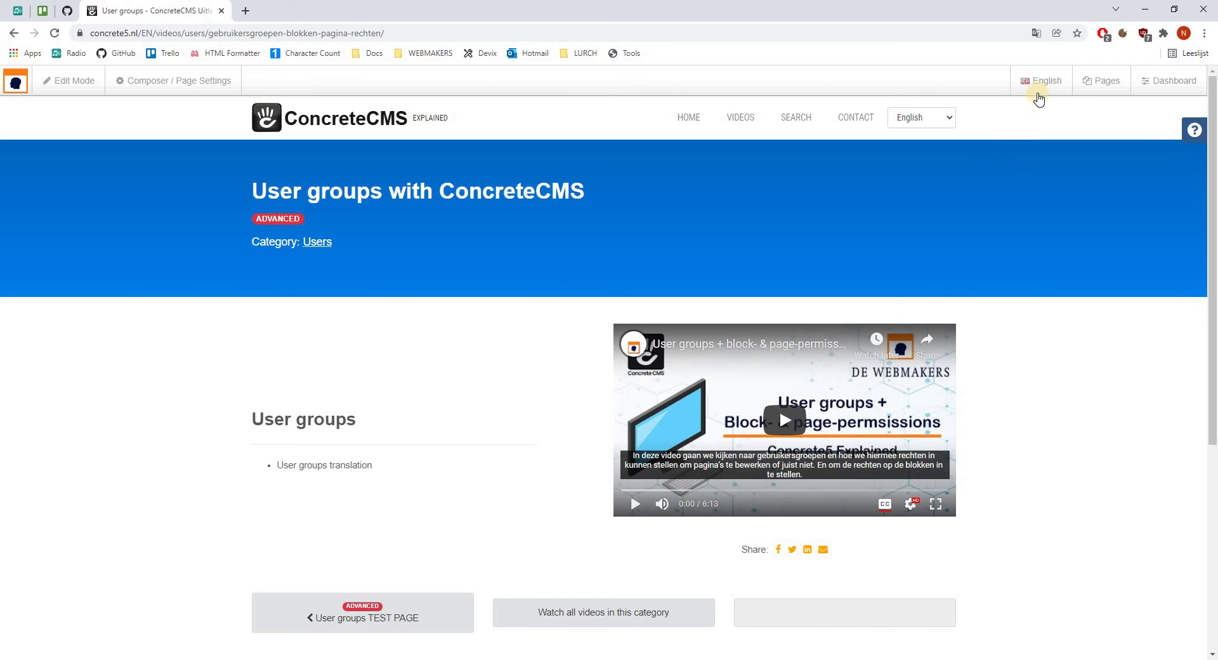
# Step: Follow the multilingual relation to the Dutch page, switch back to English, and inspect the last part of the English page's URL
pyautogui.click(1040, 89)
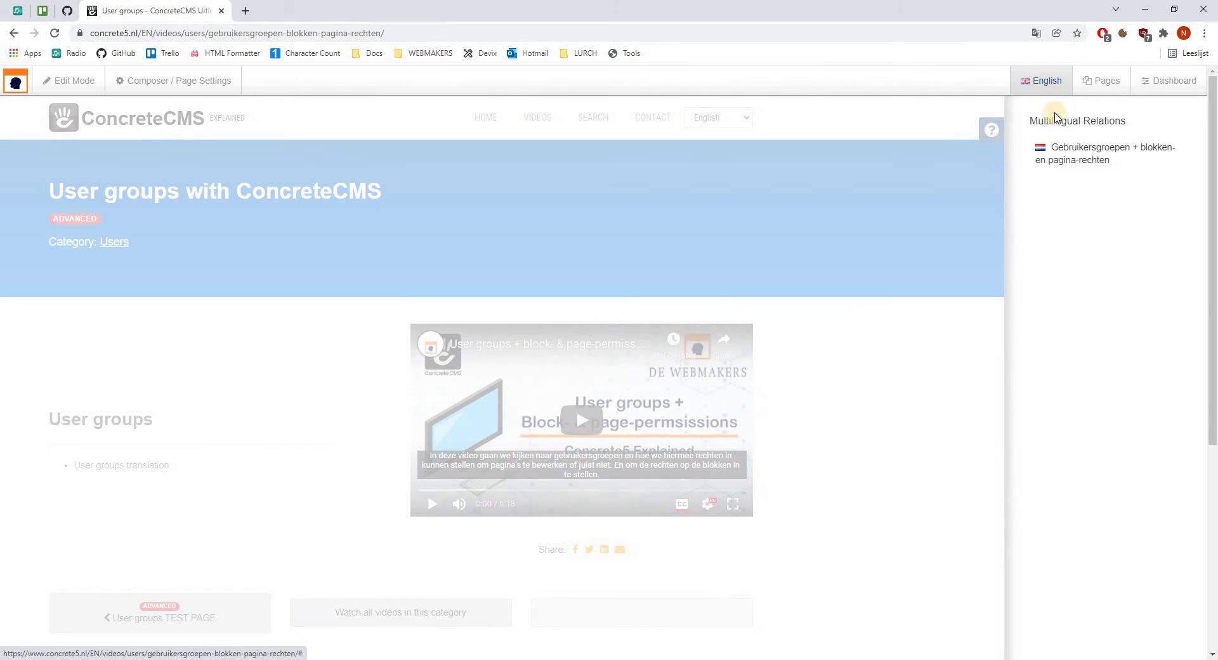
pyautogui.click(1063, 159)
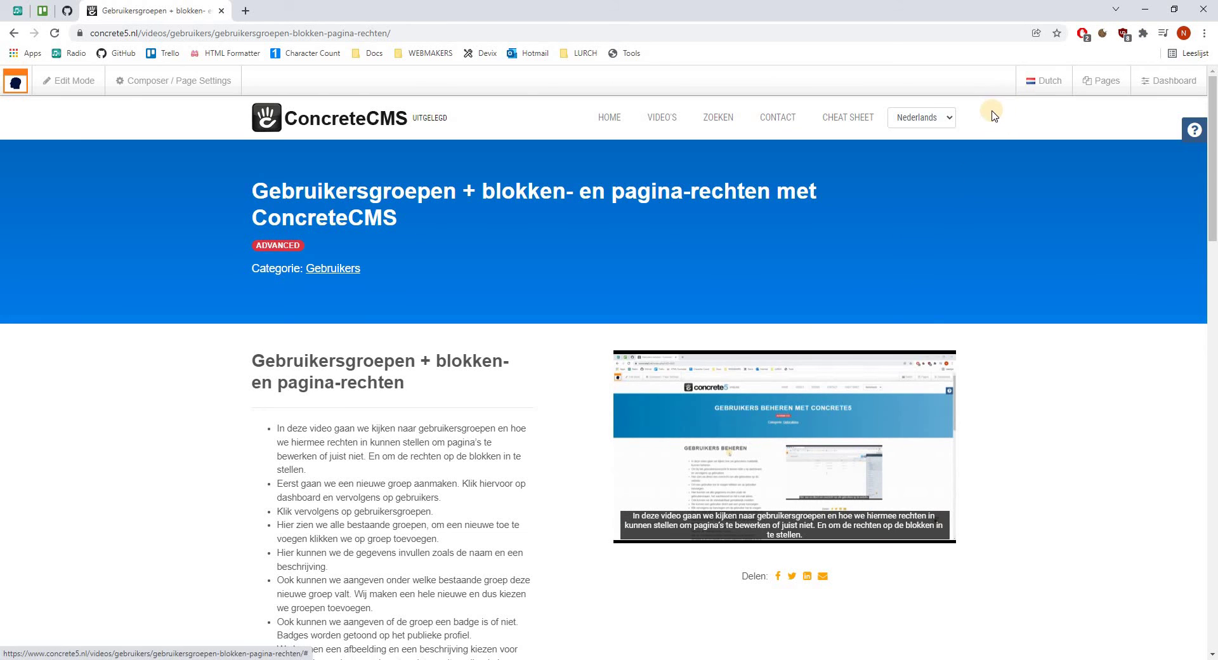
pyautogui.click(949, 118)
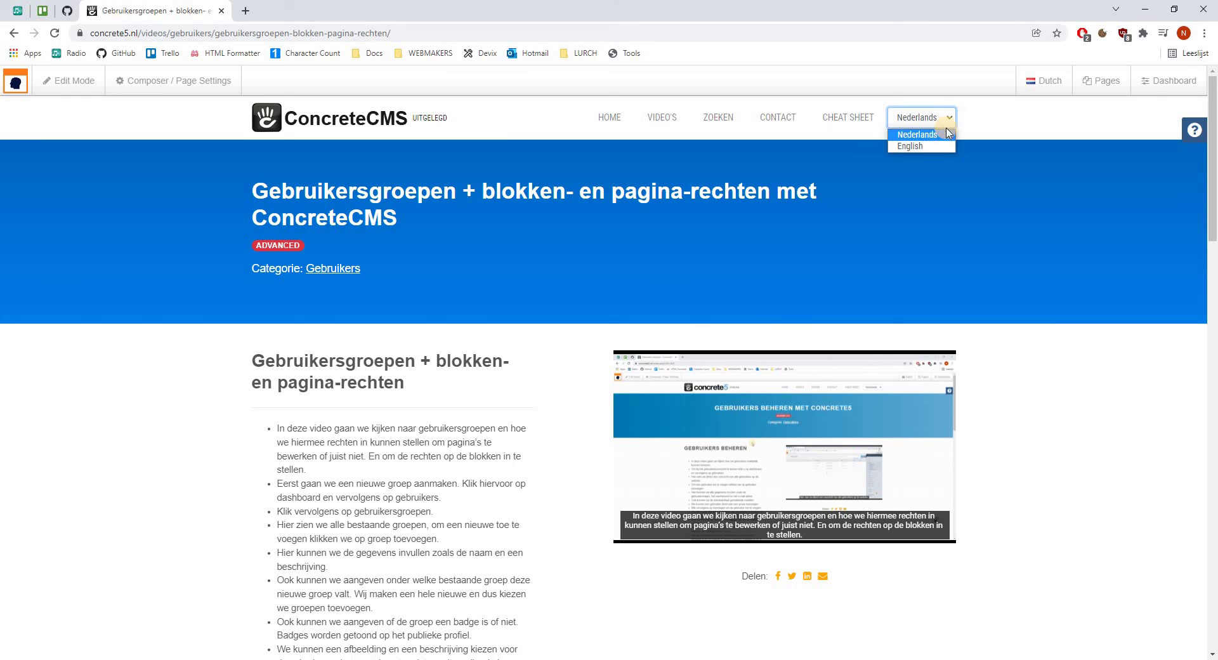
pyautogui.click(939, 146)
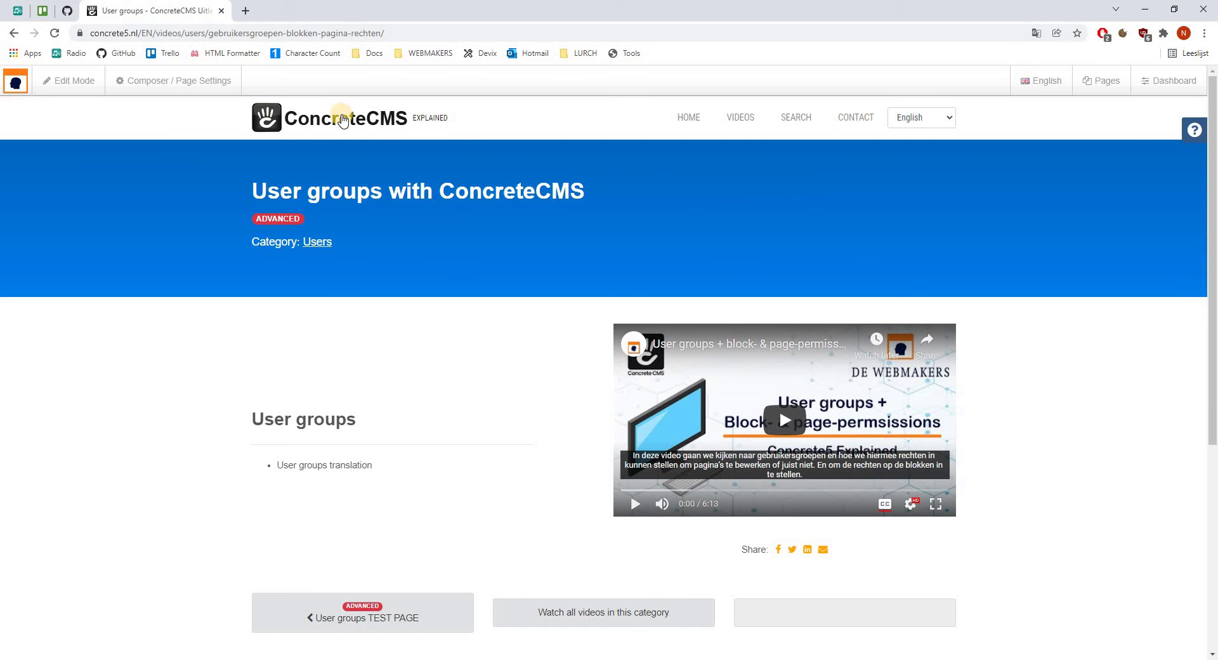
pyautogui.moveTo(208, 33); pyautogui.dragTo(385, 43)
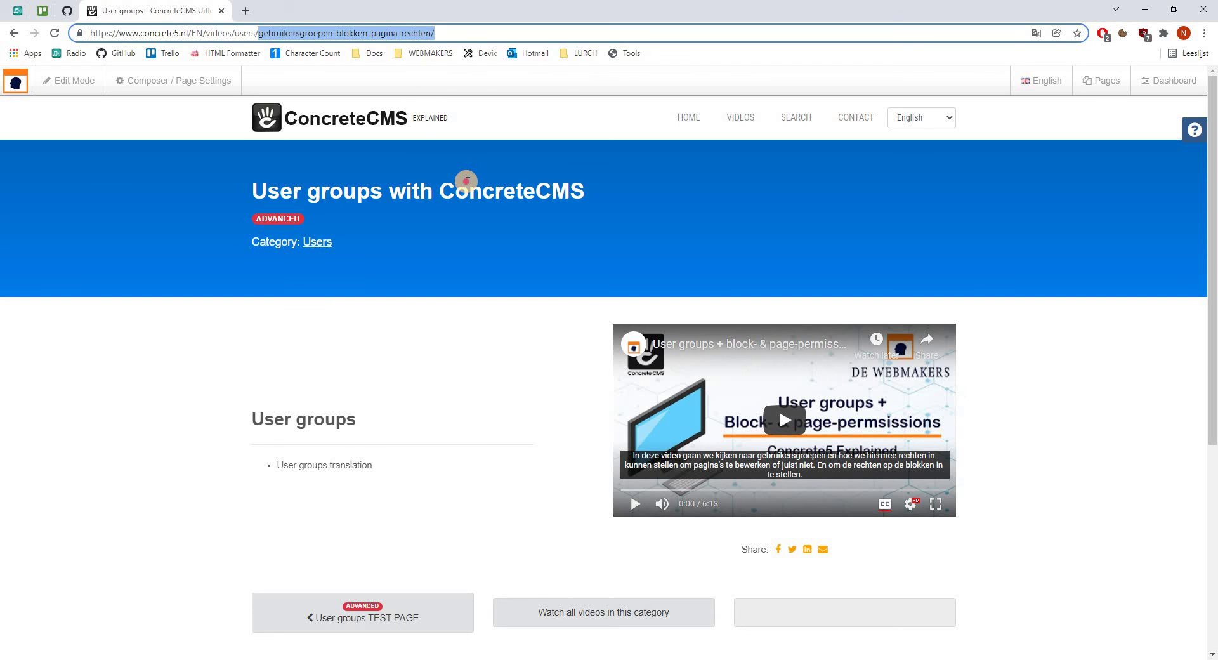
pyautogui.click(467, 181)
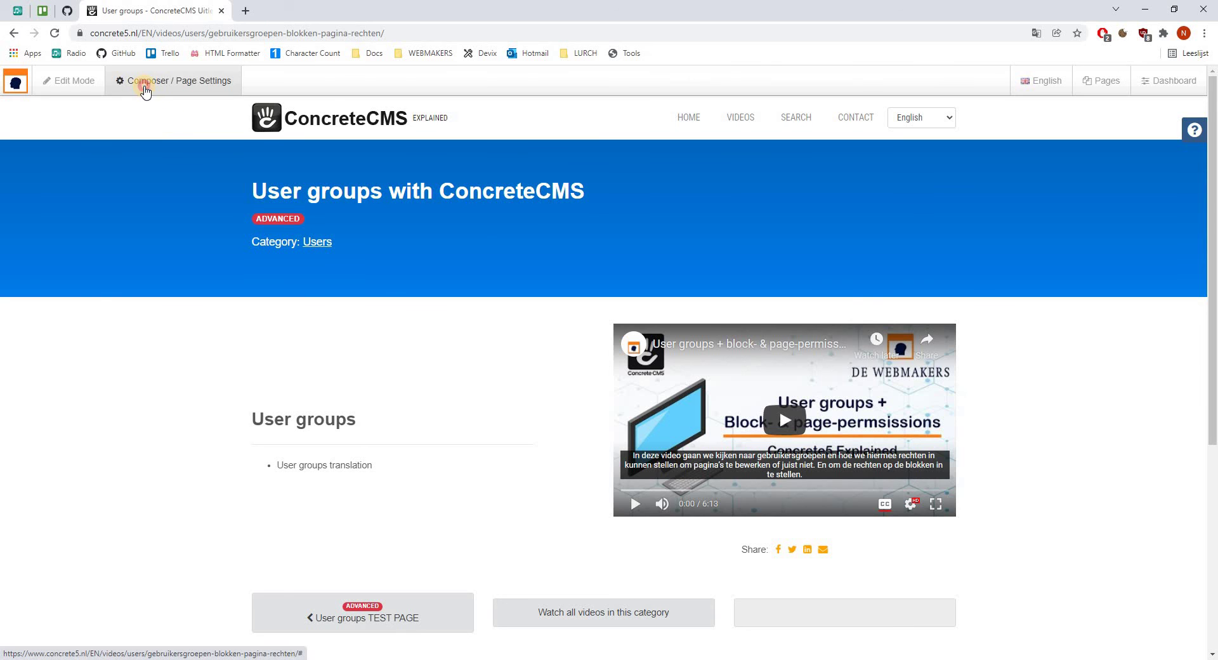
# Step: Change the English page's URL slug to "usergroups-blocks-permissions" in its SEO settings, save, and approve the new version
pyautogui.click(146, 89)
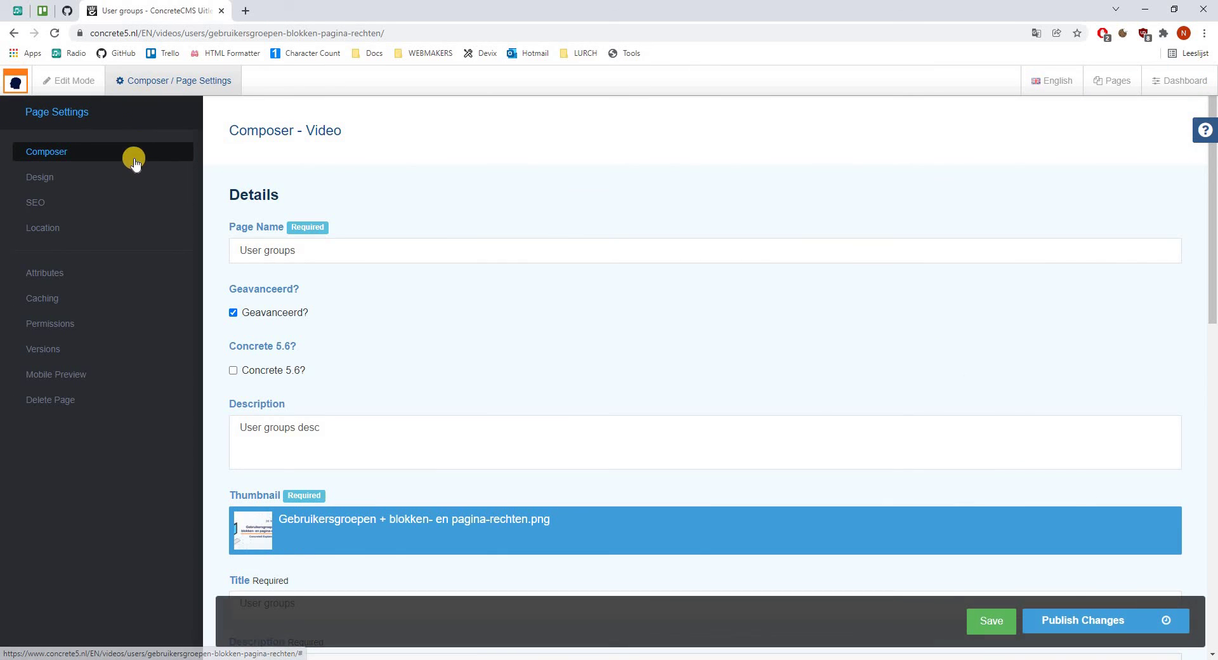
pyautogui.click(129, 201)
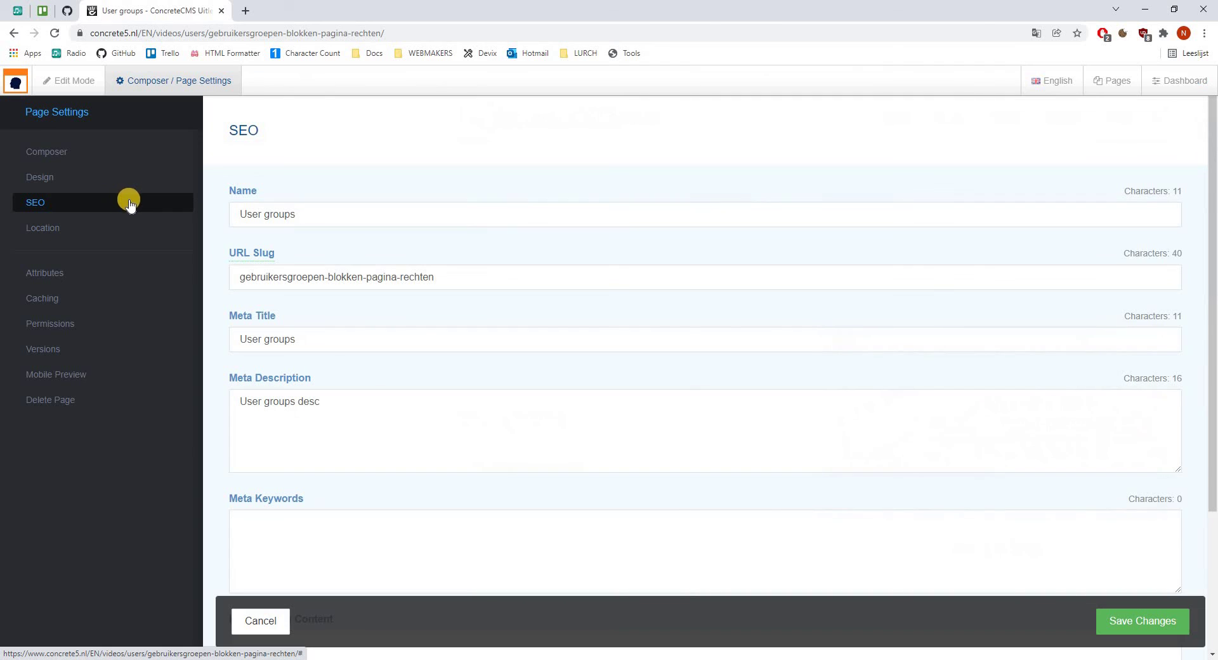
pyautogui.moveTo(272, 260)
pyautogui.moveTo(223, 253); pyautogui.dragTo(343, 261)
pyautogui.click(358, 266)
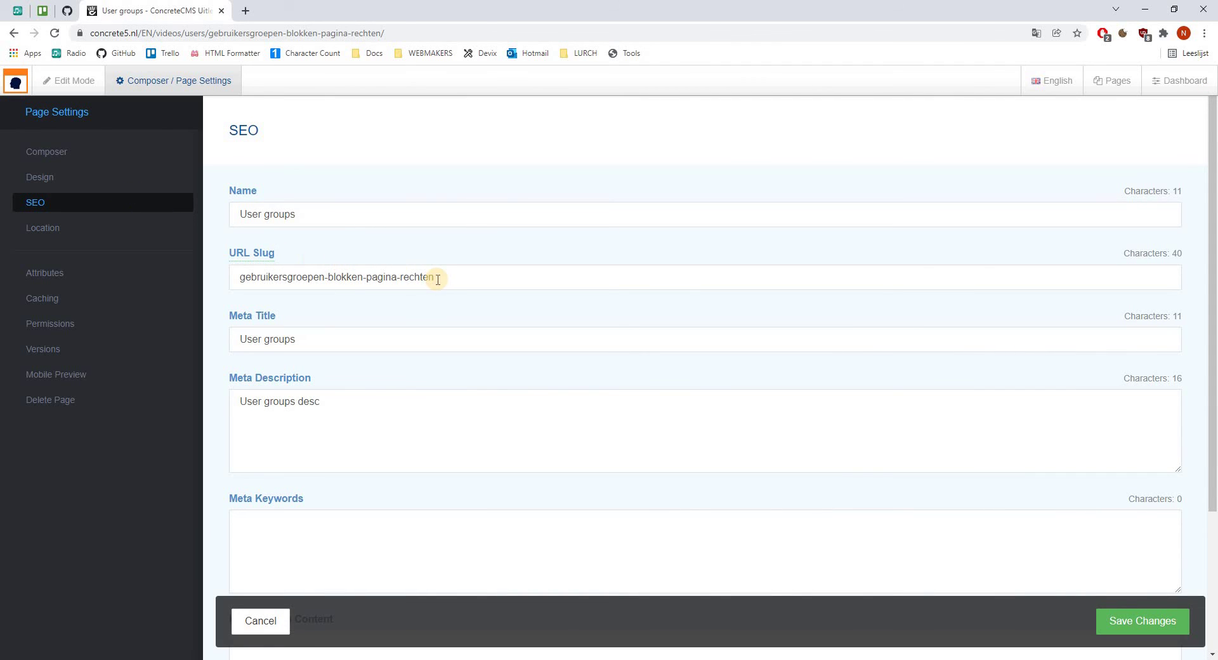
pyautogui.moveTo(438, 280); pyautogui.dragTo(238, 282)
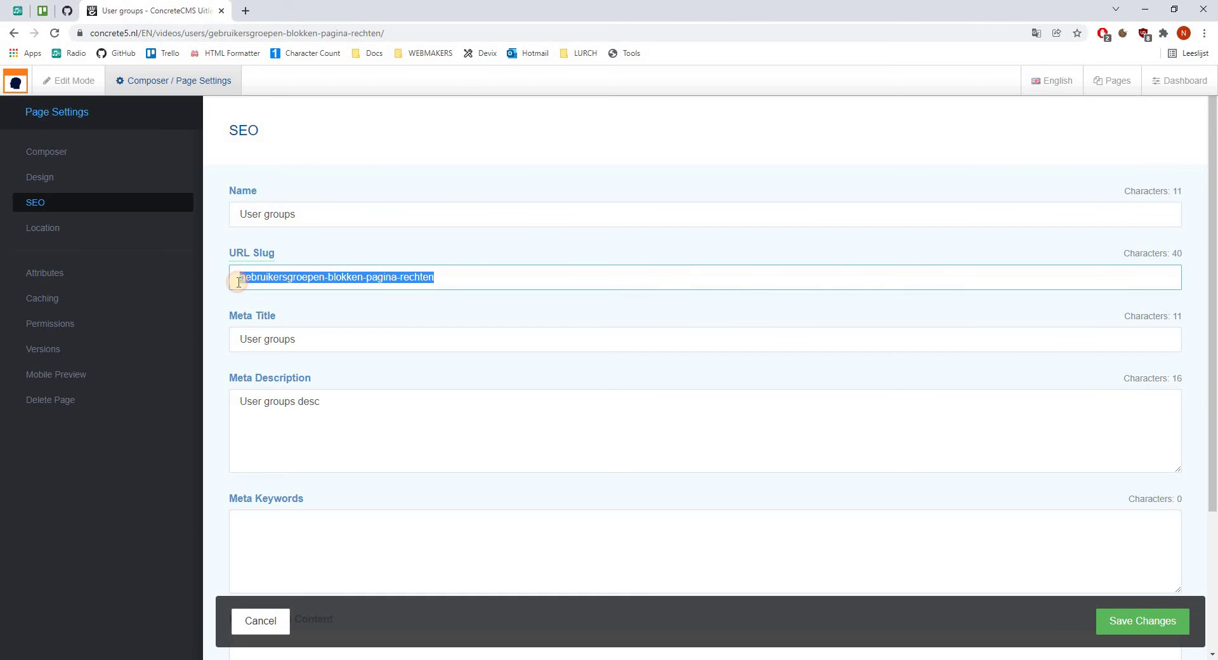
pyautogui.write('usergroups-blocks-permissions')
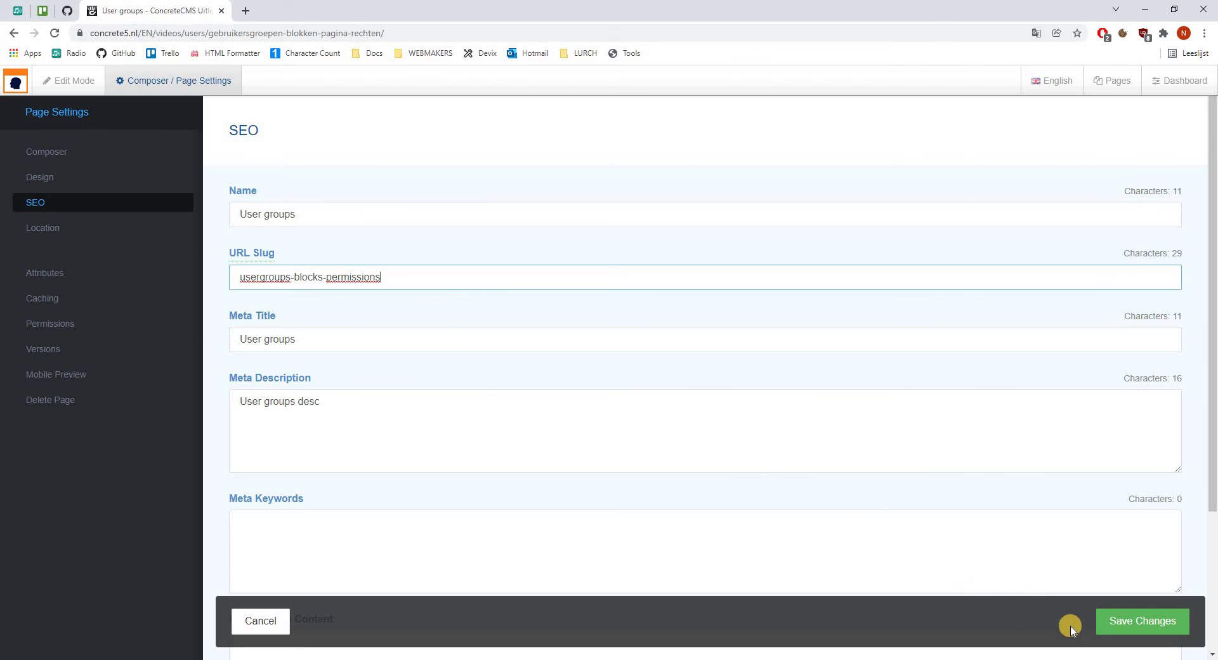
pyautogui.click(1112, 625)
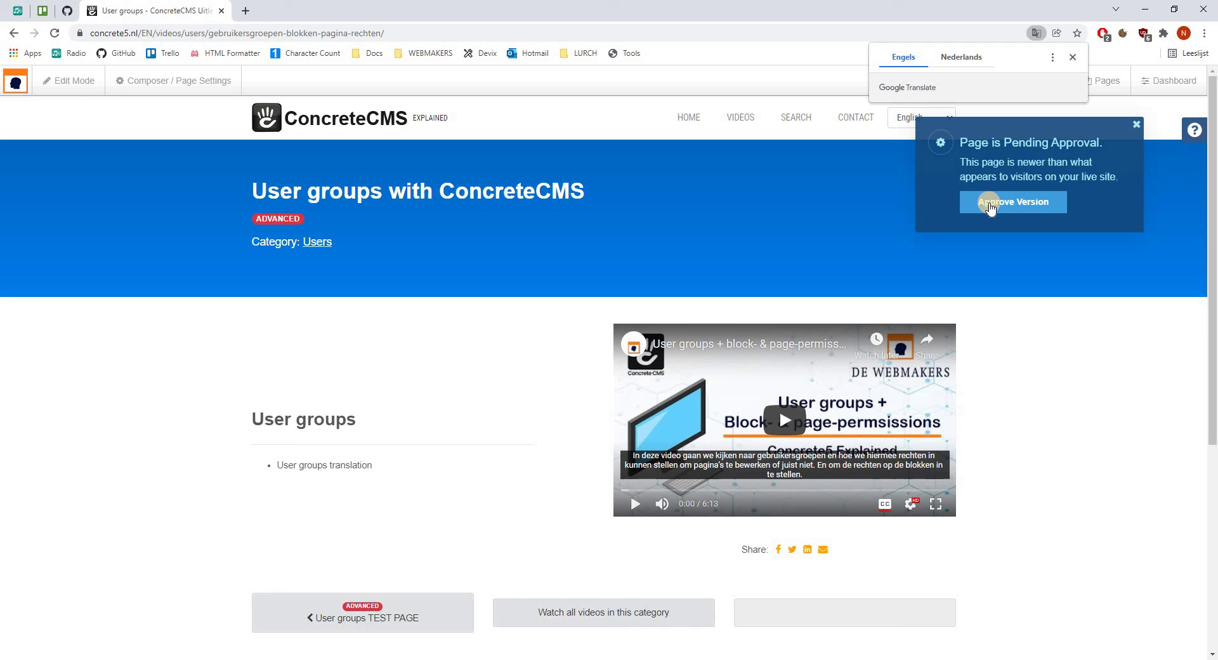
pyautogui.click(991, 204)
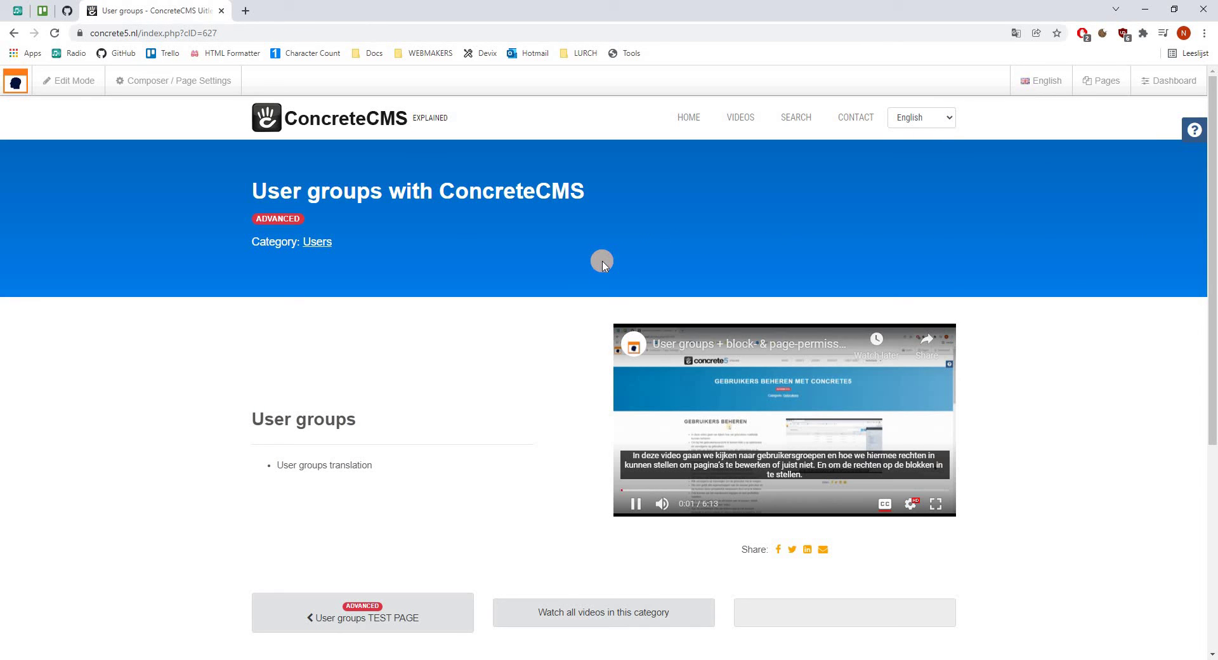
# Step: Switch the site language to Dutch and back to English, comparing the URL slugs of the two linked pages
pyautogui.click(905, 130)
pyautogui.click(906, 142)
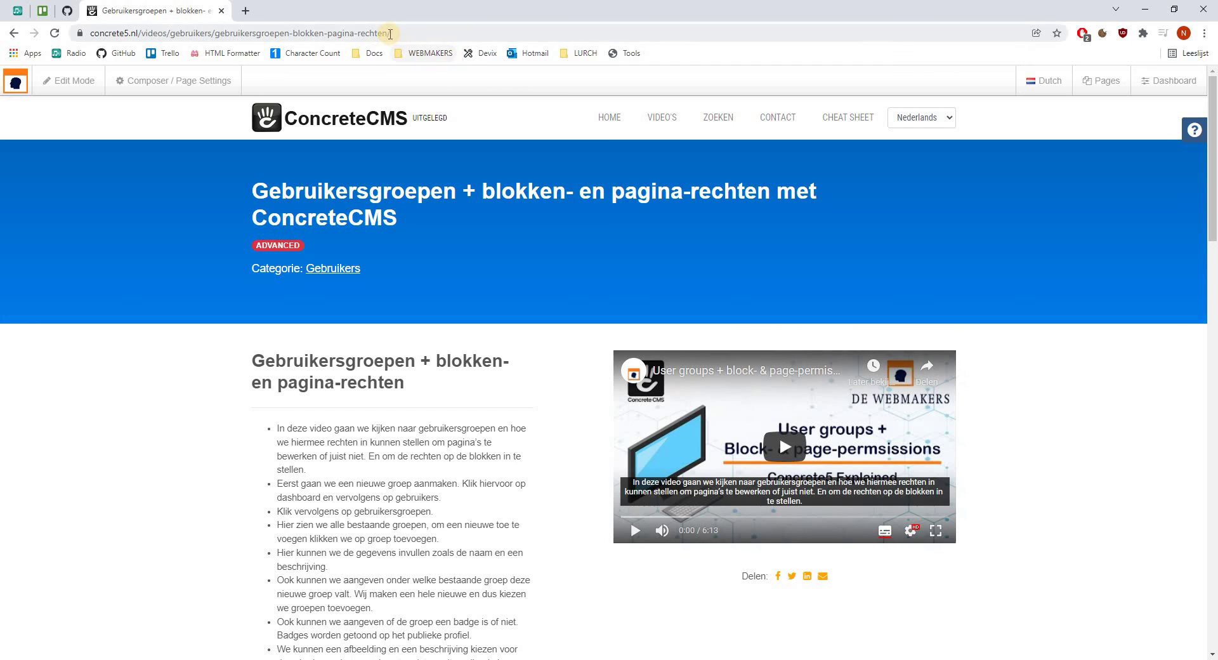
pyautogui.click(362, 37)
pyautogui.moveTo(388, 33); pyautogui.dragTo(207, 46)
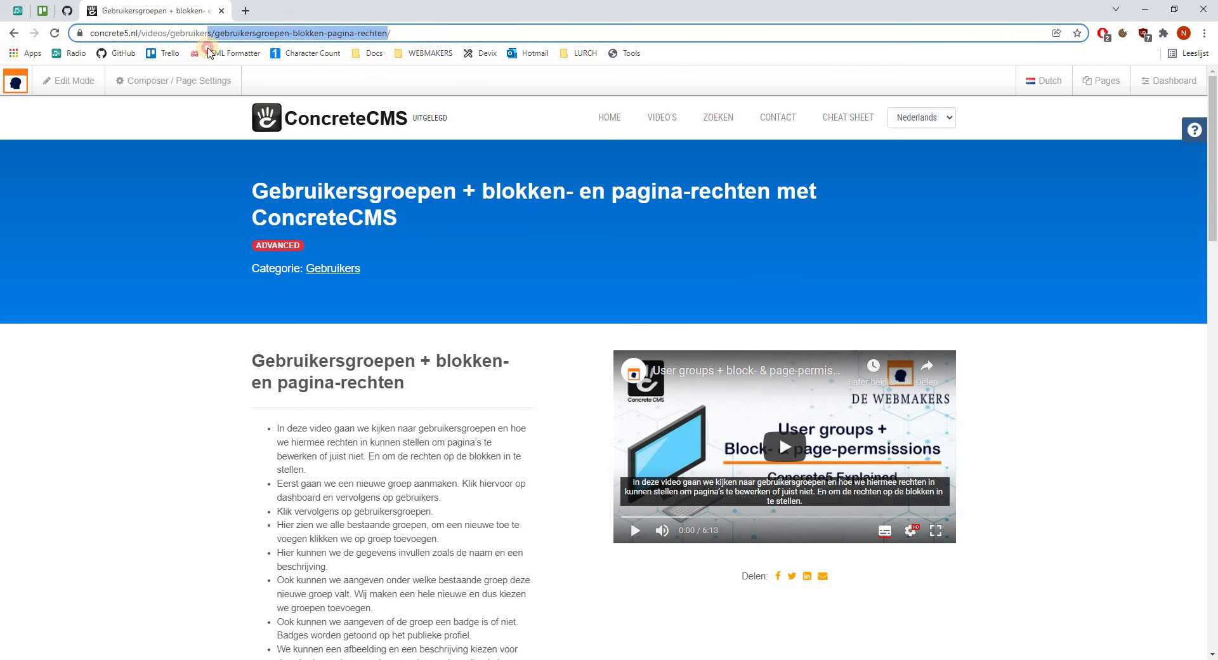
pyautogui.click(644, 181)
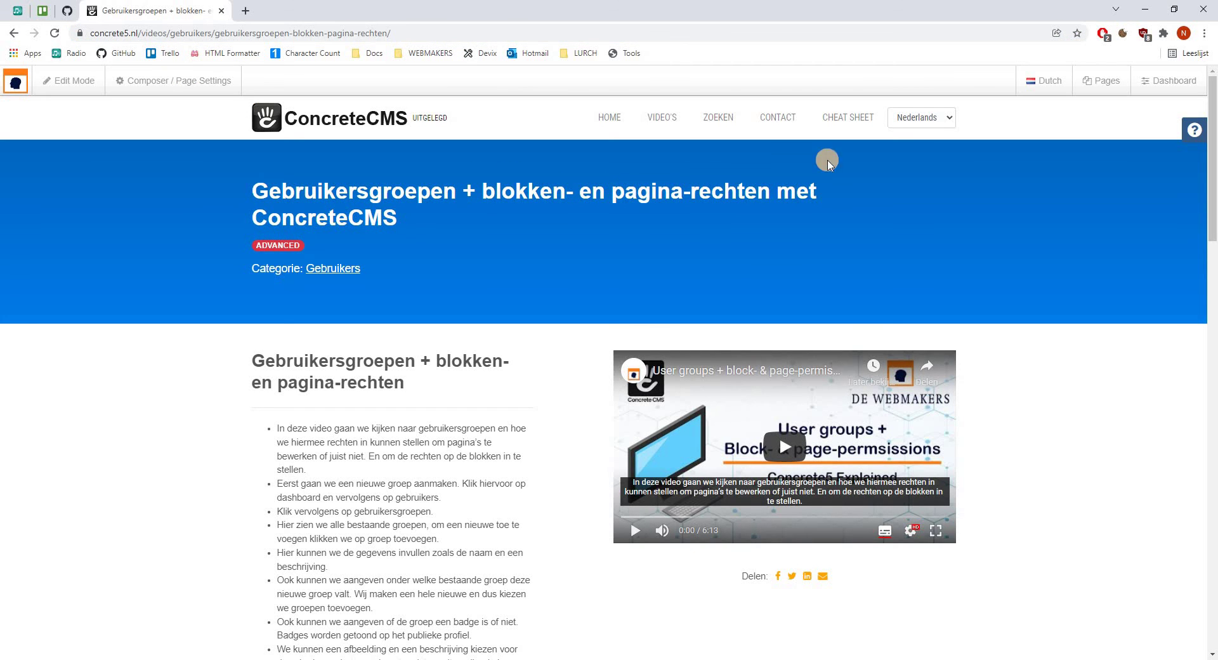
pyautogui.click(914, 127)
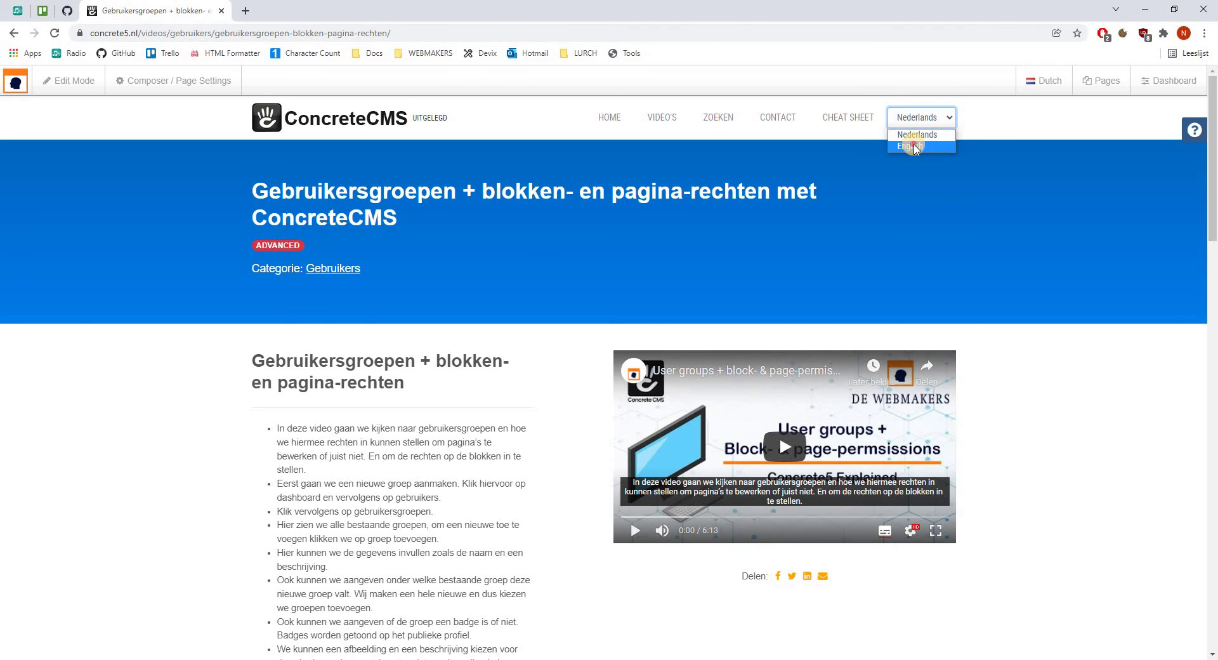
pyautogui.click(914, 144)
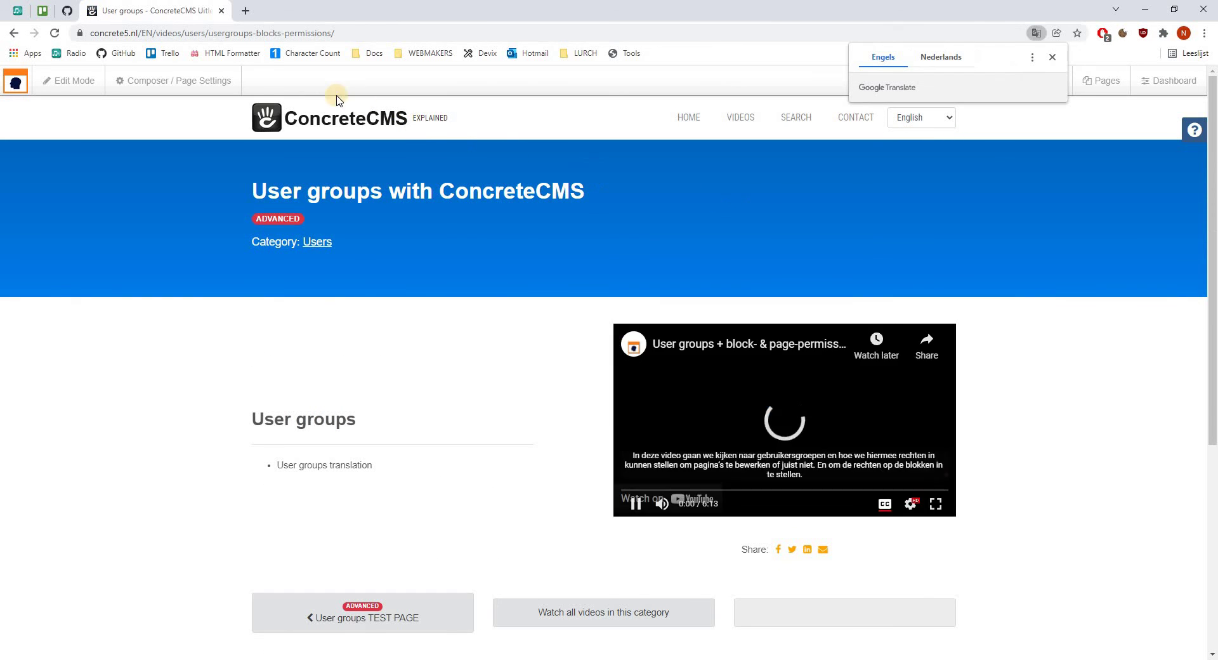
pyautogui.moveTo(209, 35); pyautogui.dragTo(334, 54)
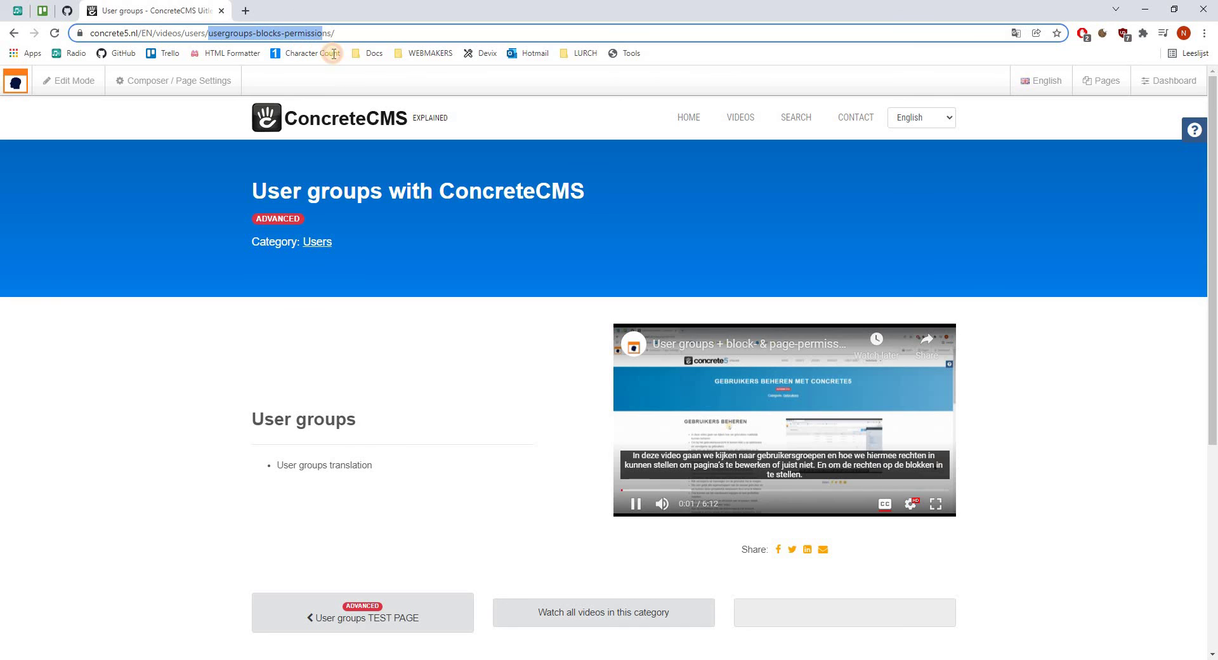
pyautogui.click(455, 210)
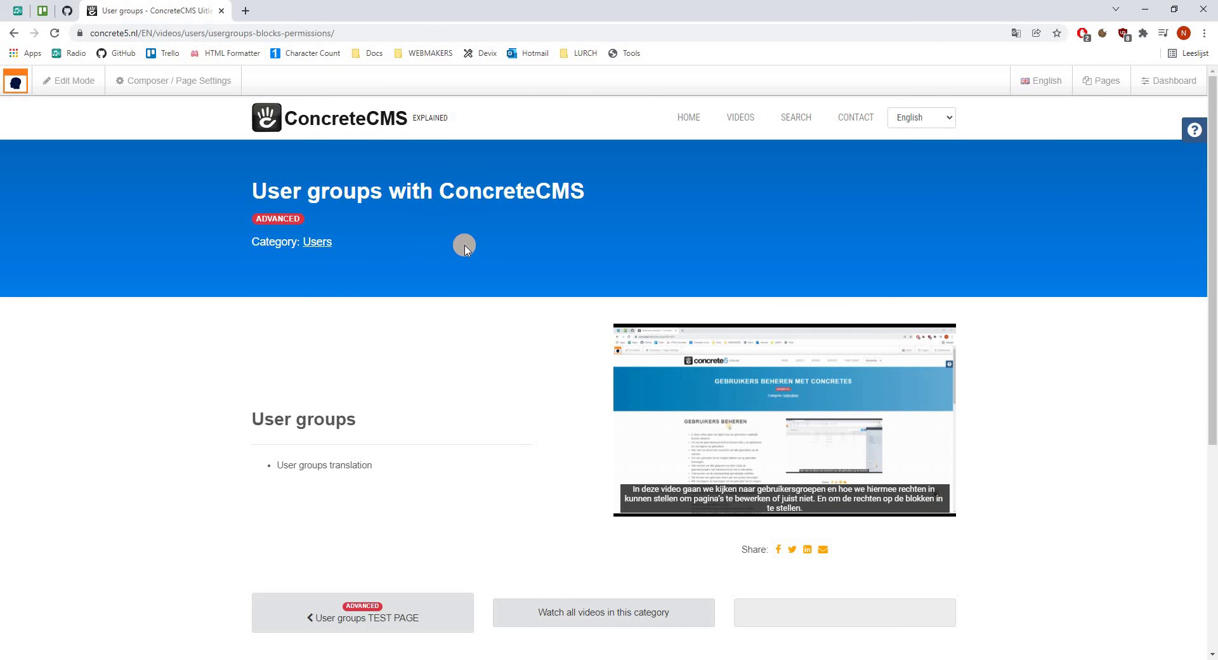